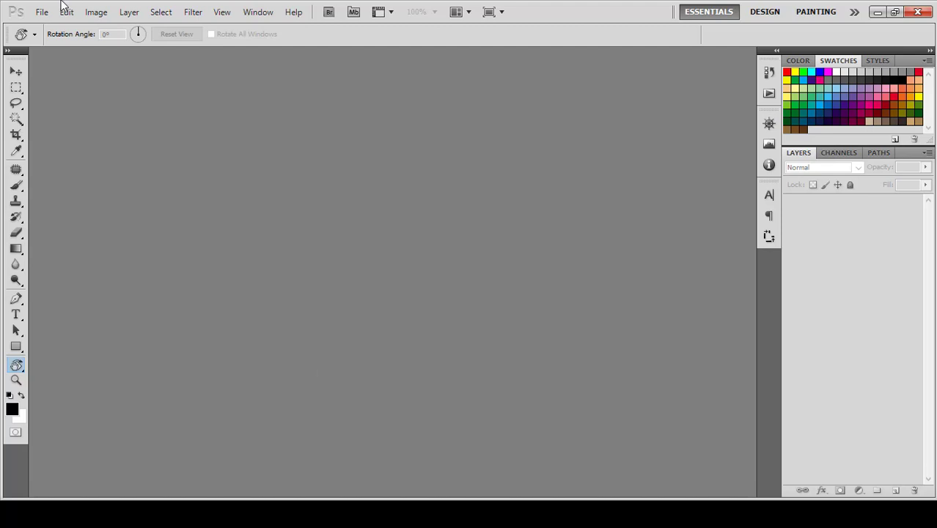
Create a new white document of 20 × 10 cm at 300 ppi
left_click(42, 11)
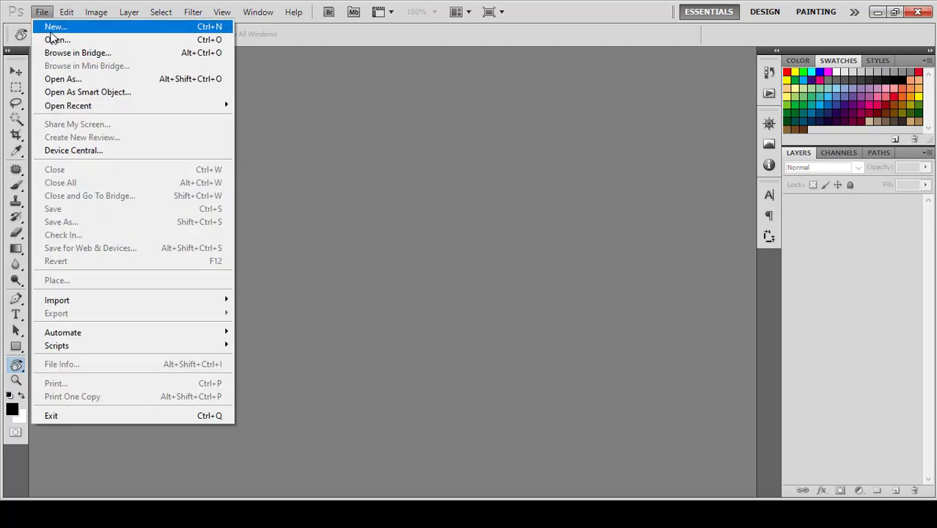
left_click(50, 27)
type("20")
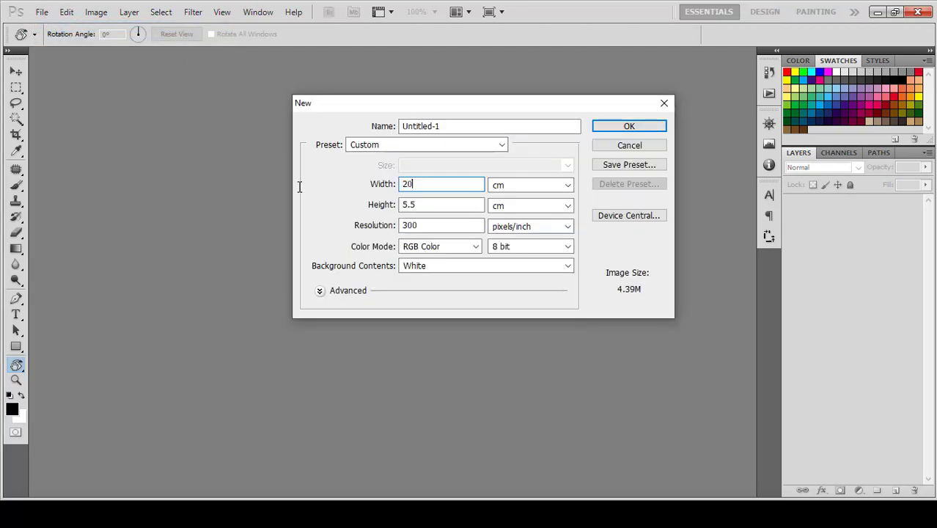
key("Tab")
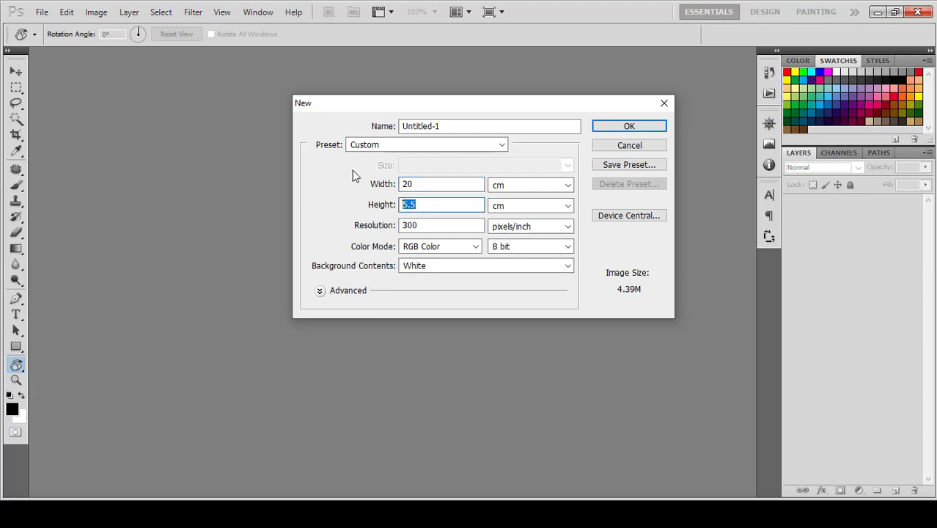
type("10")
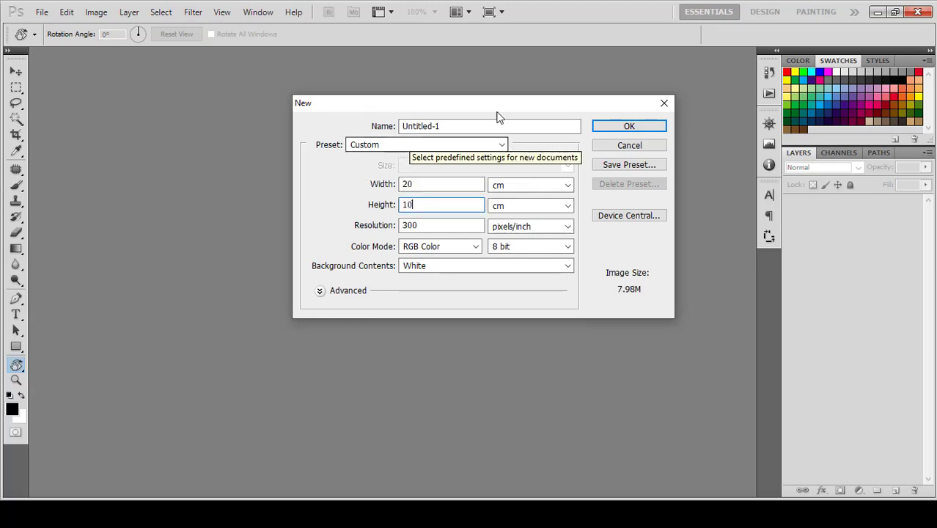
left_click(608, 145)
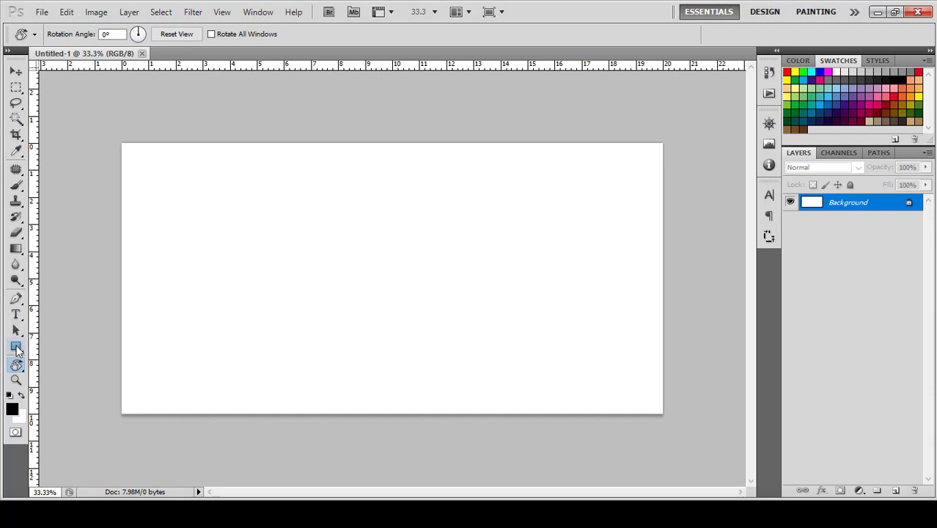
Draw a black rectangle on the left side, then nudge it and scale it narrower and shorter
left_click(16, 346)
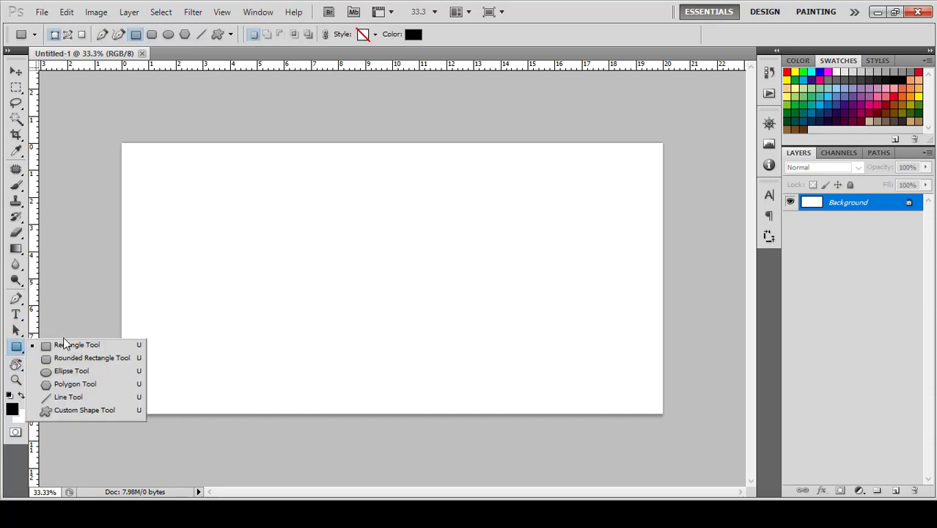
left_click(70, 344)
left_click_drag(179, 190, 273, 315)
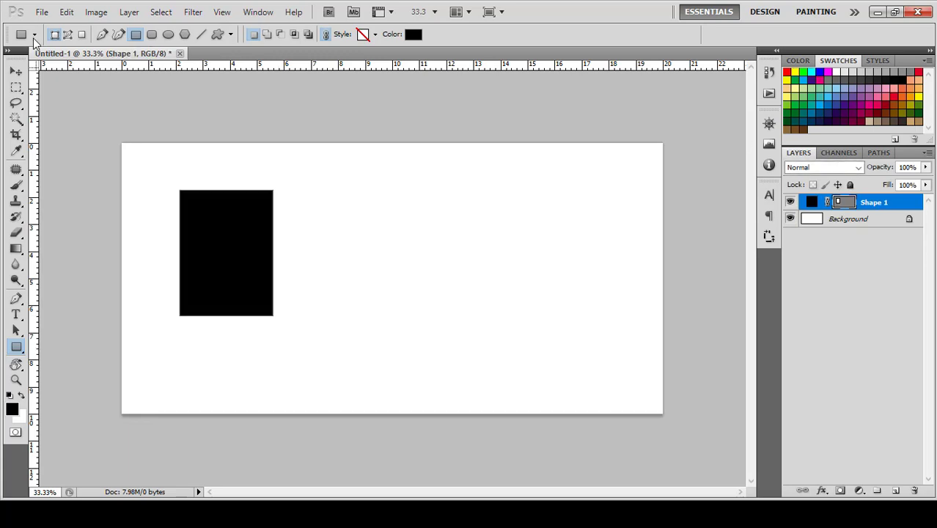
key("v")
mouse_move(220, 211)
left_mouse_down()
mouse_move(251, 235)
mouse_move(232, 231)
left_mouse_up()
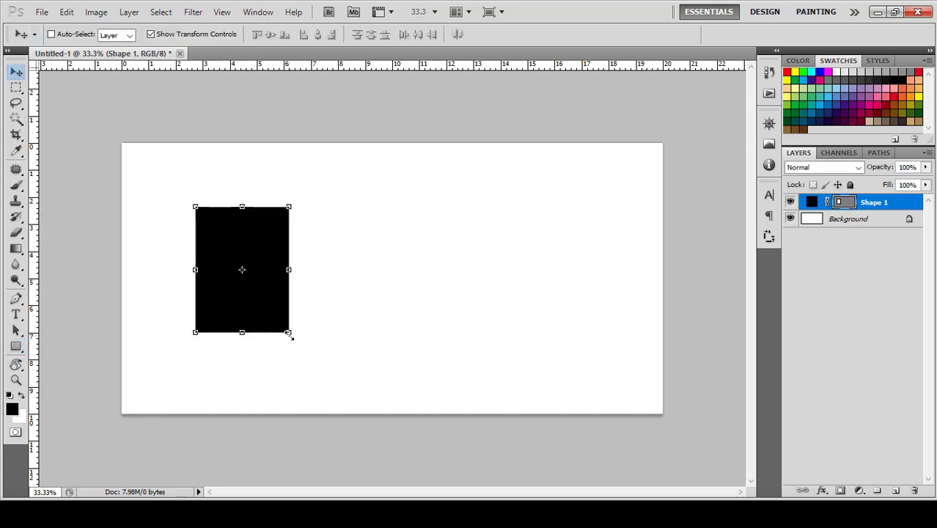
left_click_drag(288, 333, 269, 321)
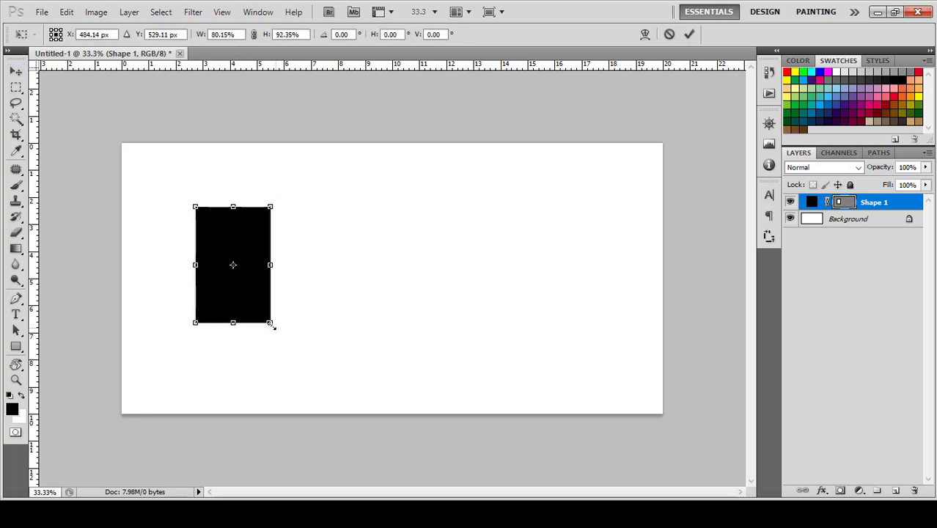
left_click(690, 34)
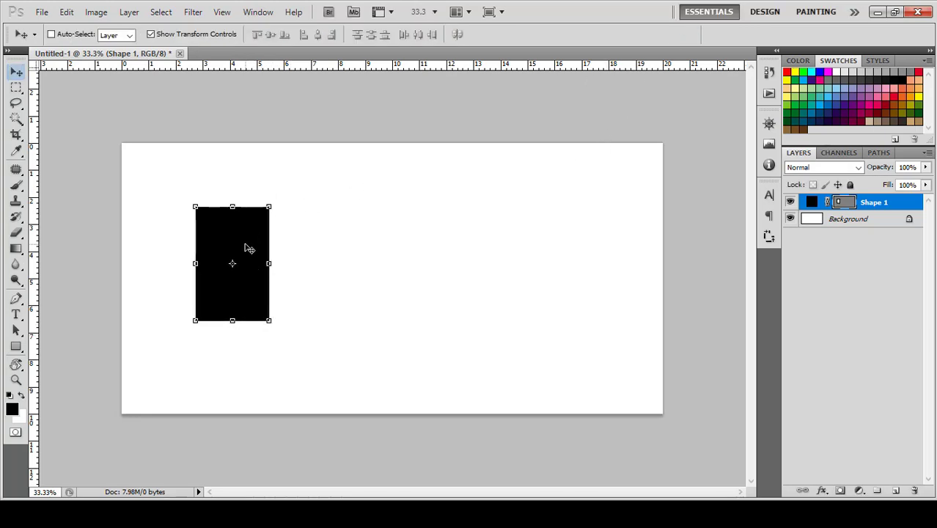
Duplicate the rectangle into a row of five and recolour Shape 1 red (R 255)
mouse_move(245, 244)
left_mouse_down()
mouse_move(322, 257)
mouse_move(407, 253)
left_mouse_up()
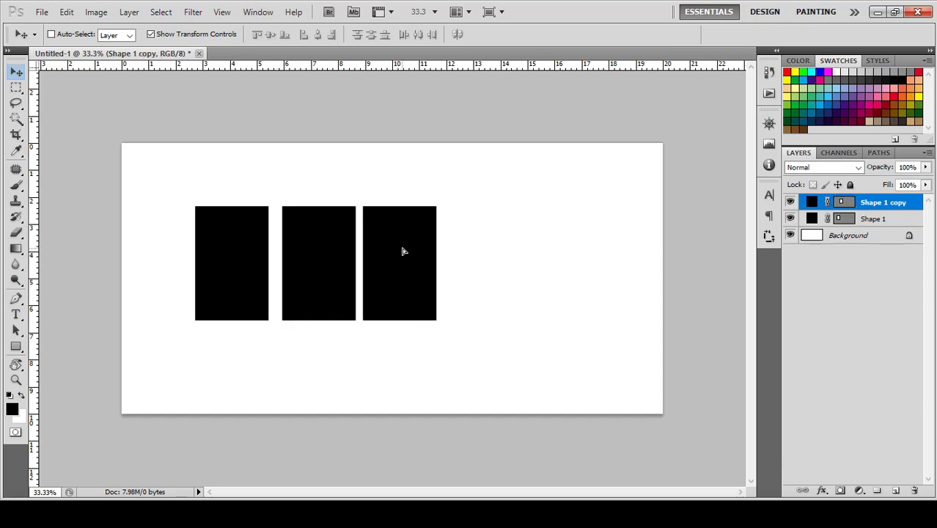
left_click_drag(408, 254, 575, 253)
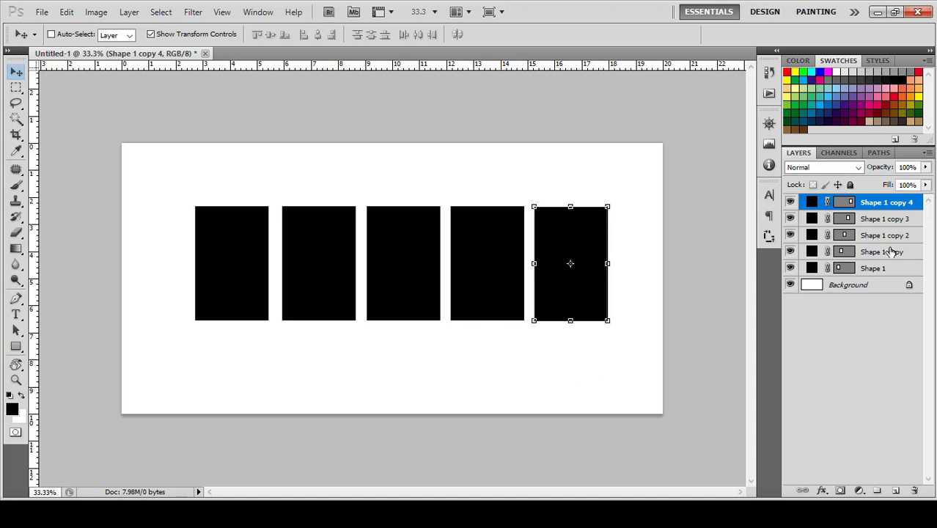
left_click(886, 270)
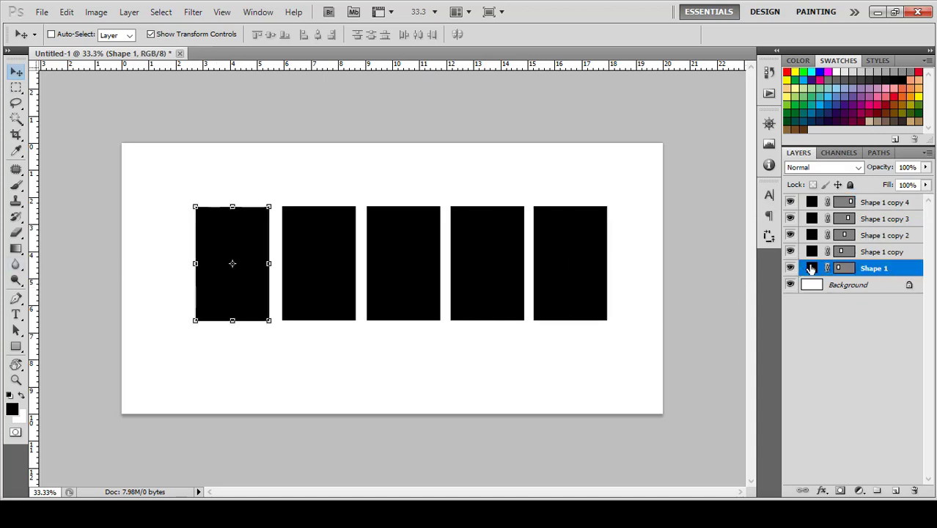
double_click(812, 268)
type("255")
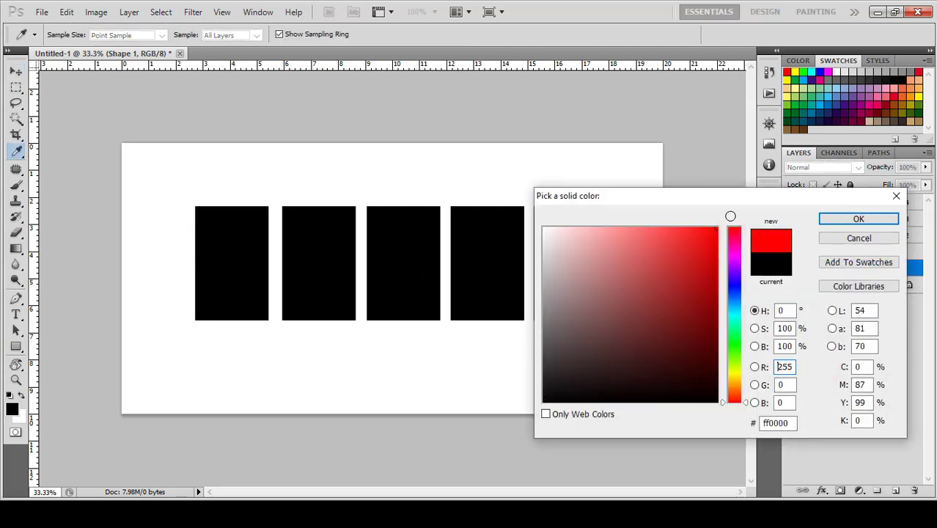
left_click(859, 219)
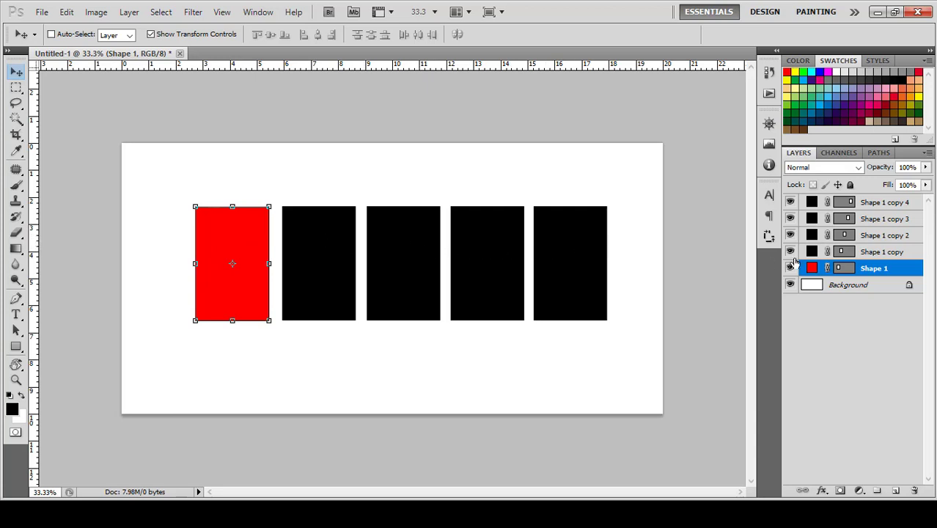
left_click(867, 203)
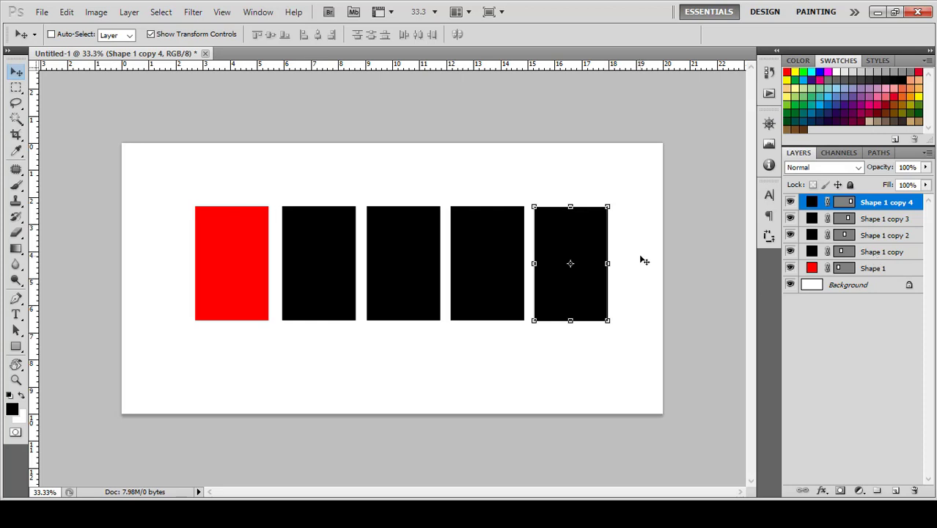
Delete the four rectangle copies, leaving only Shape 1
key("Delete")
key("Delete")
key("Delete")
key("Delete")
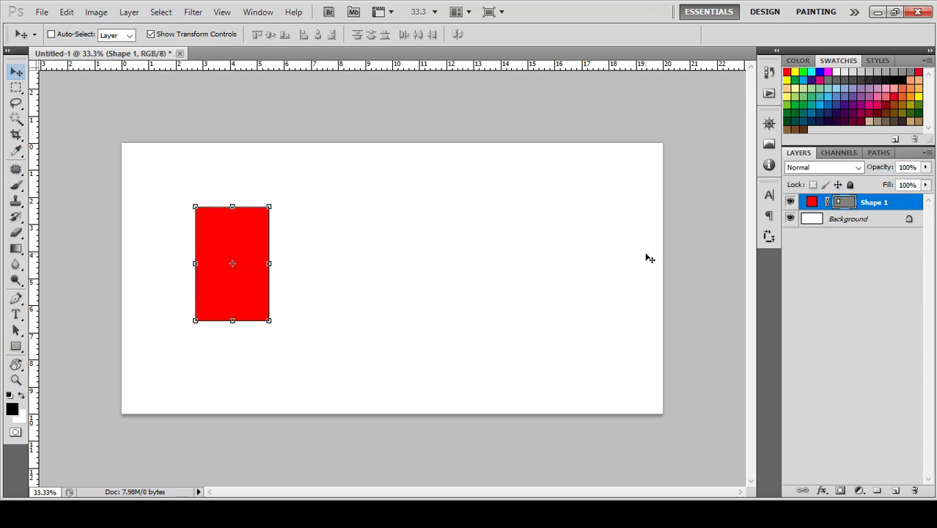
key("ctrl+alt+z")
key("ctrl+alt+z")
key("ctrl+alt+z")
key("ctrl+alt+z")
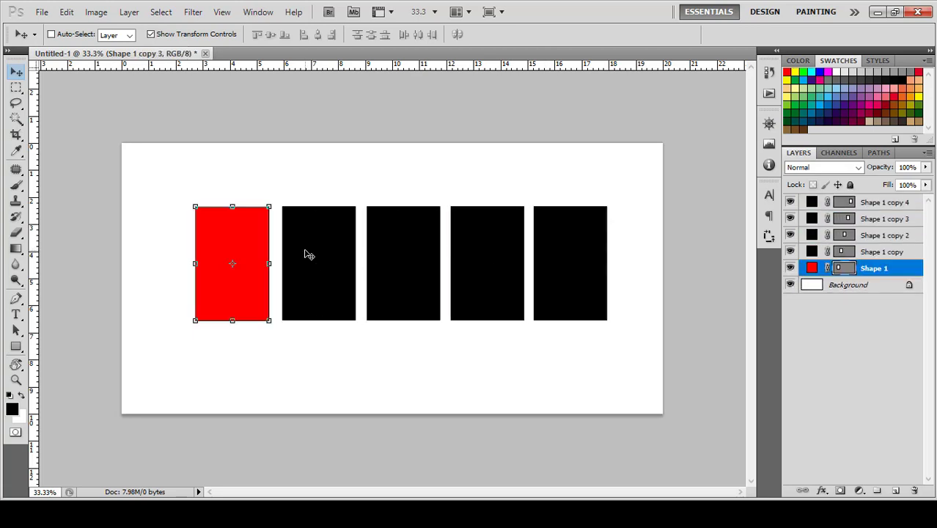
key("ctrl+alt+z")
key("Delete")
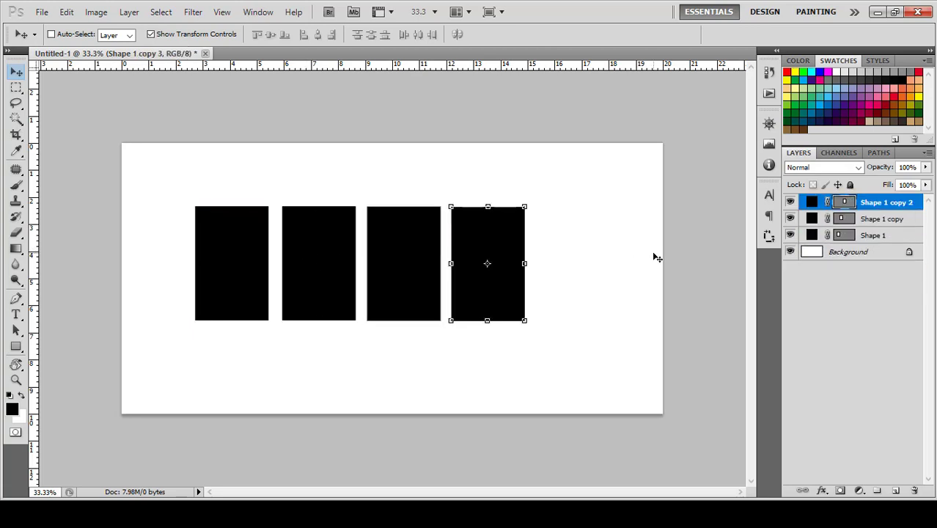
key("Delete")
key("Delete")
key("Delete")
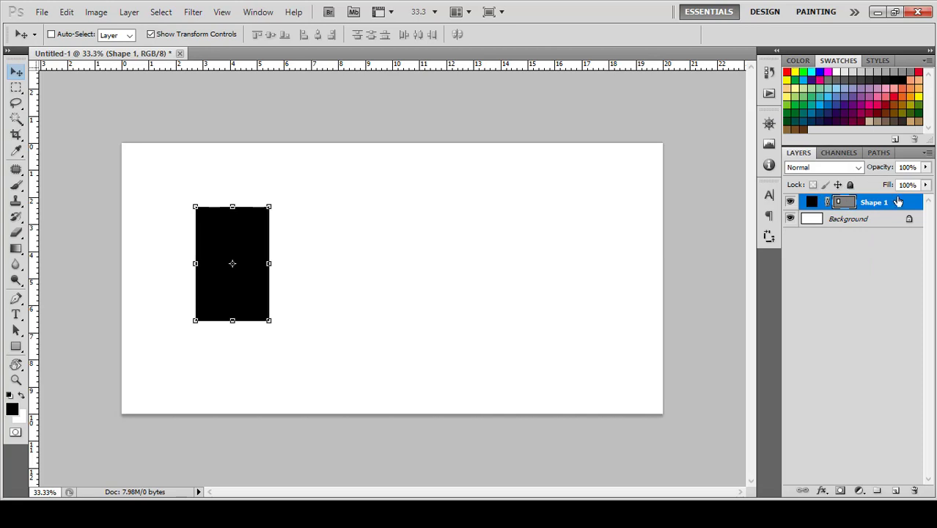
Convert Shape 1 to a smart object and duplicate it four times along the row
right_click(899, 204)
left_click(796, 265)
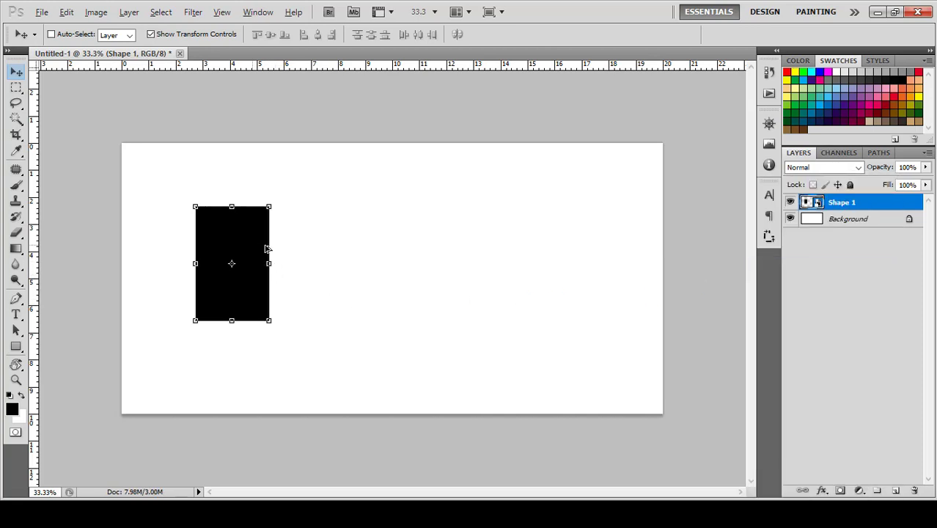
mouse_move(266, 249)
left_mouse_down()
mouse_move(599, 235)
mouse_move(589, 235)
left_mouse_up()
left_click(385, 390)
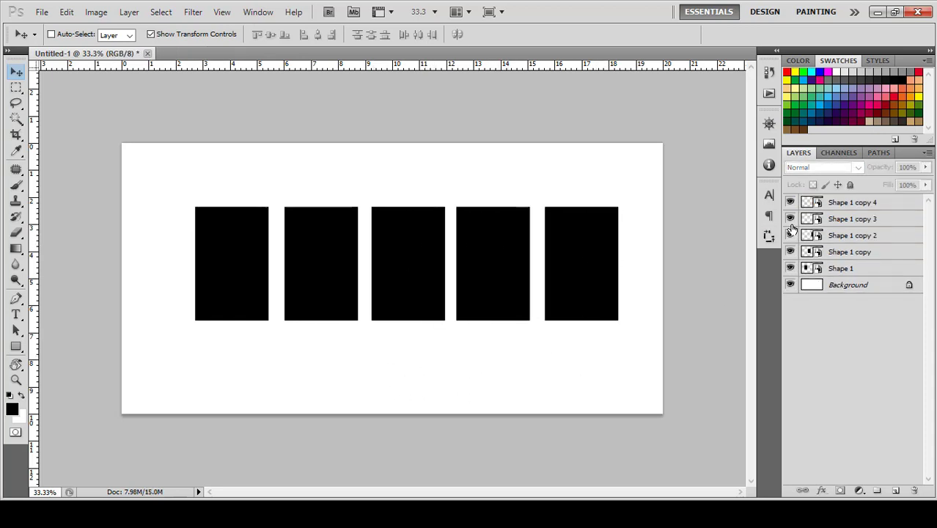
Inside Shape 1's smart object, change the rectangle fill to bright green (0fbc0a)
left_click(859, 270)
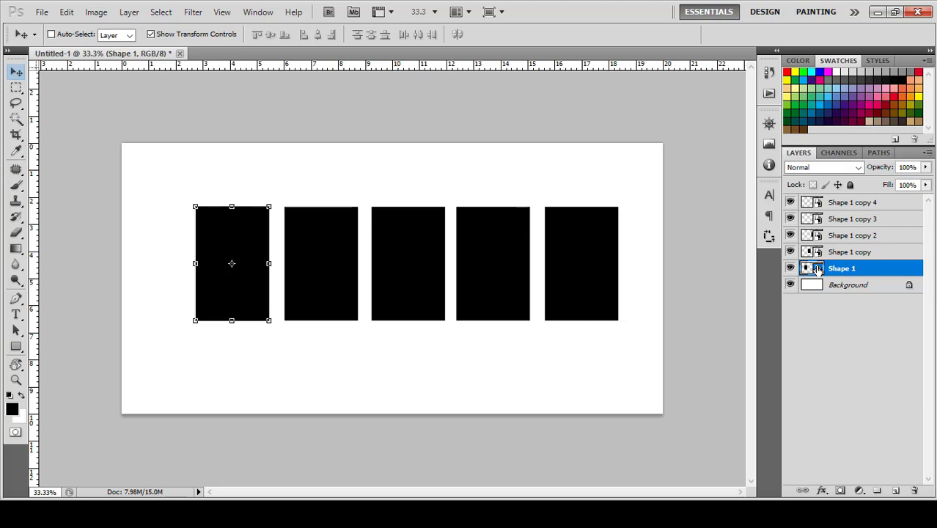
double_click(817, 269)
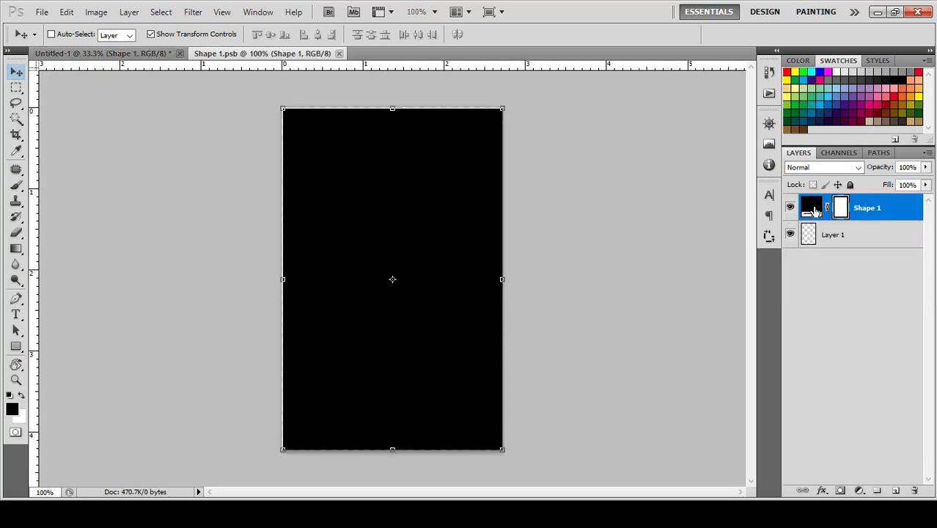
double_click(812, 211)
left_click(714, 335)
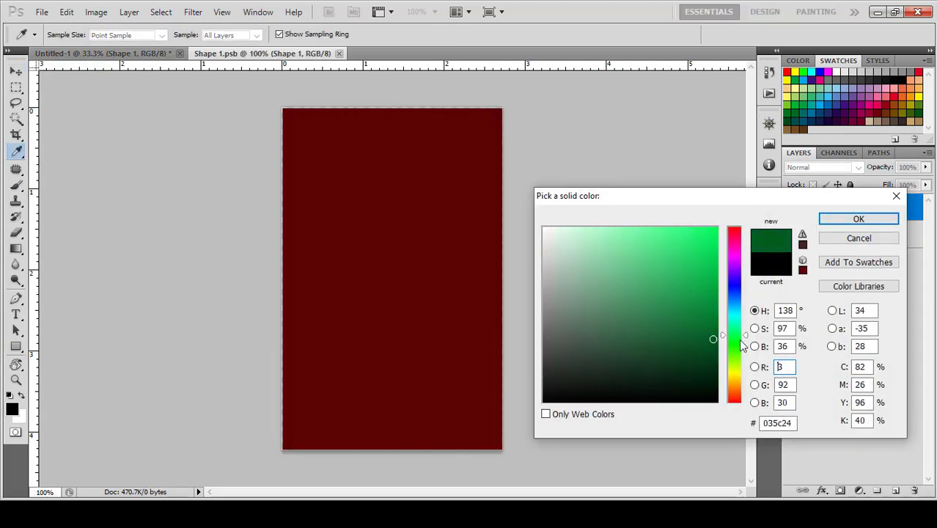
left_click(742, 345)
left_click(710, 272)
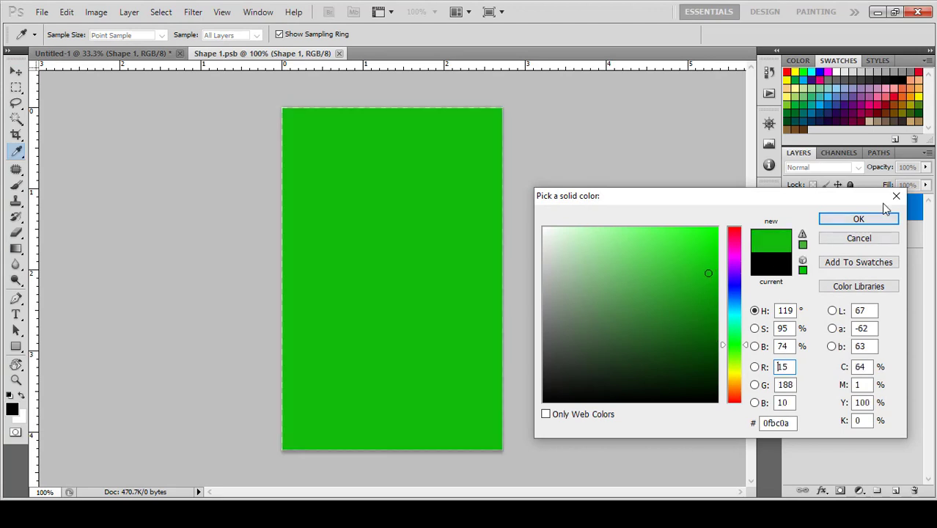
left_click(883, 218)
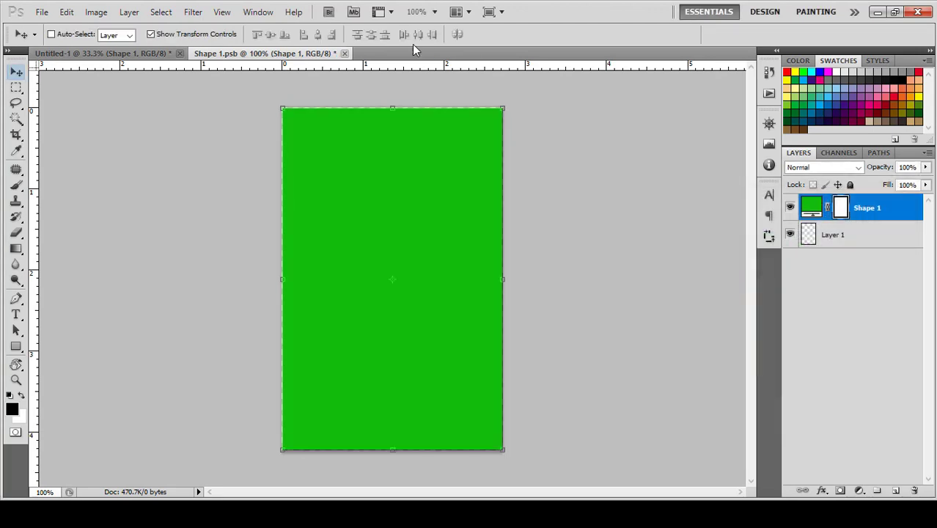
Close and save Shape 1.psb, then reopen its contents
left_click(344, 53)
left_click(416, 201)
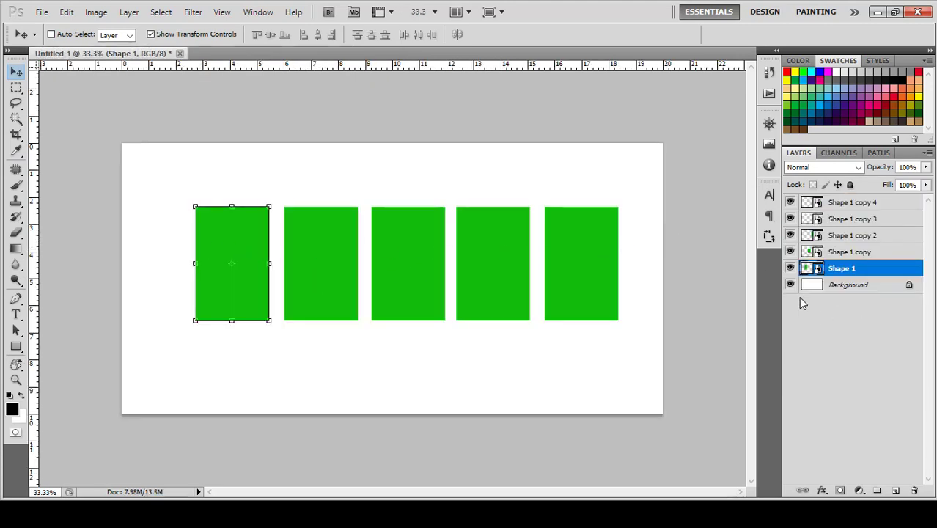
double_click(817, 268)
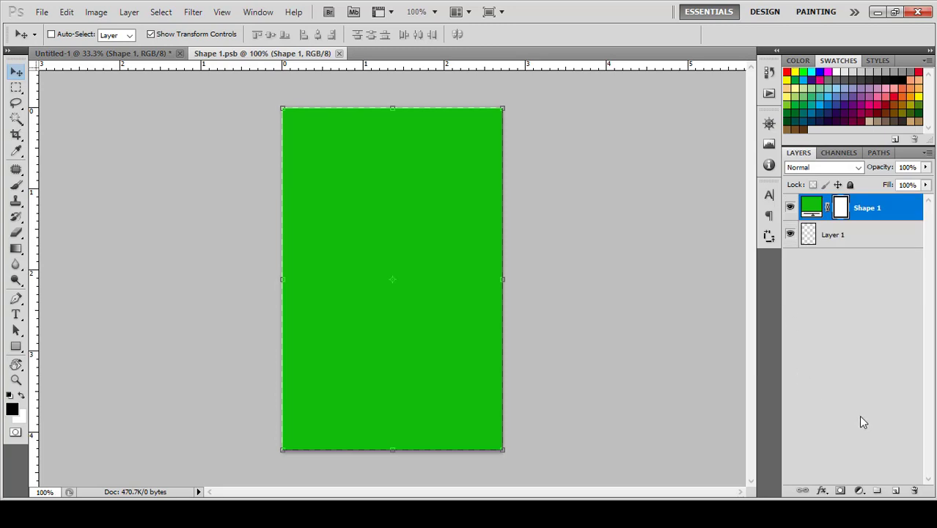
Move Layer 1 above Shape 1, paint a black brush scribble, and save Shape 1.psb
left_click_drag(857, 240, 849, 207)
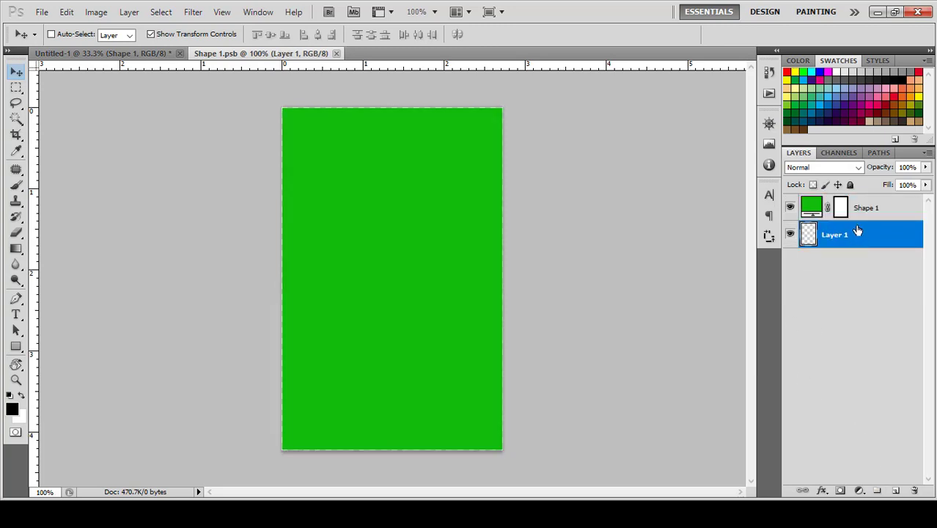
left_click(16, 184)
mouse_move(498, 179)
left_mouse_down()
mouse_move(346, 258)
mouse_move(285, 250)
mouse_move(396, 175)
left_mouse_up()
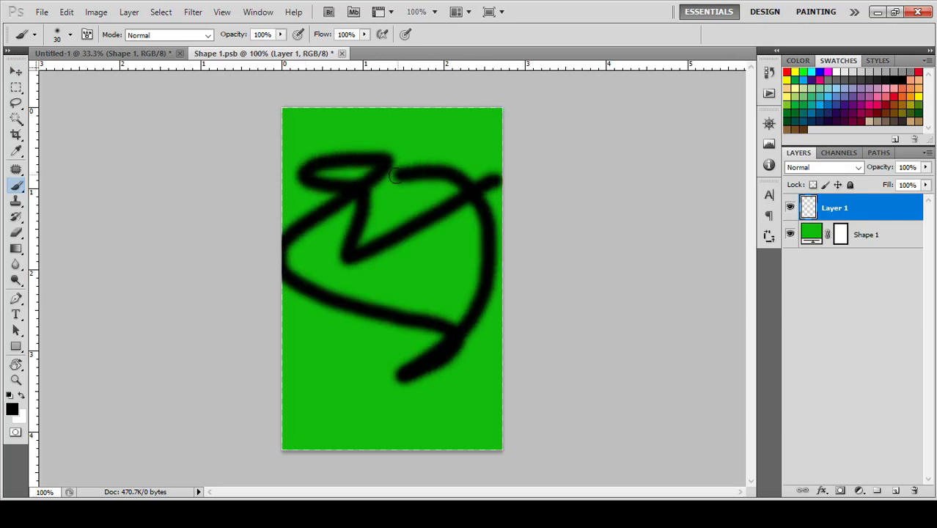
left_click(342, 52)
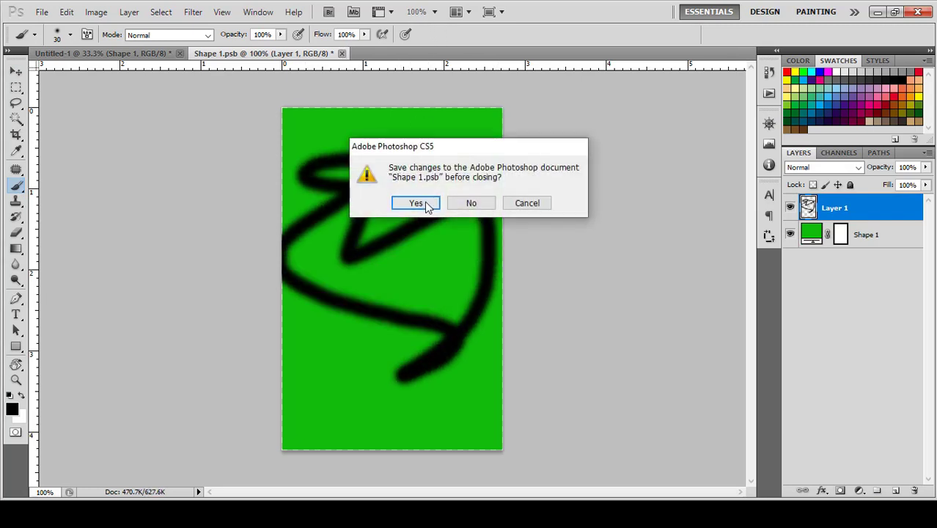
left_click(413, 203)
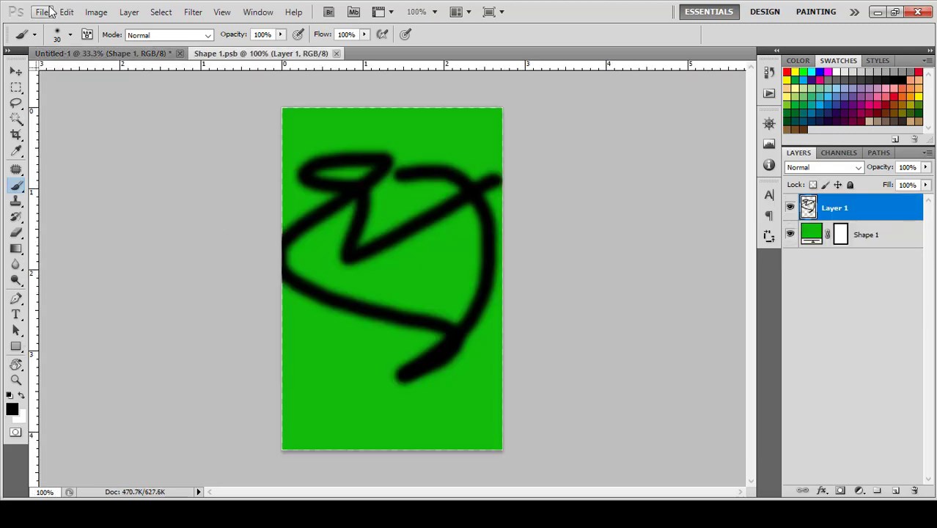
left_click(41, 11)
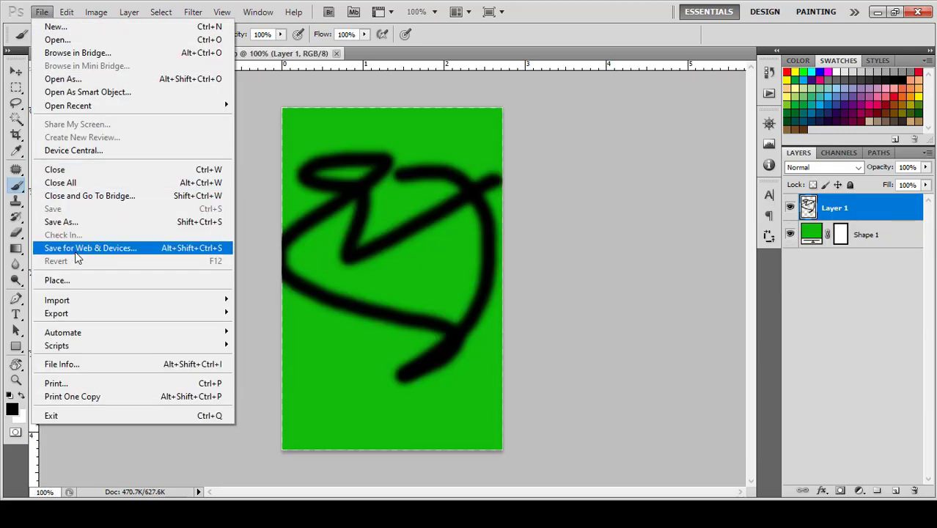
Place the brochure cover image into Shape 1.psb, enlarged to cover the rectangle
left_click(336, 267)
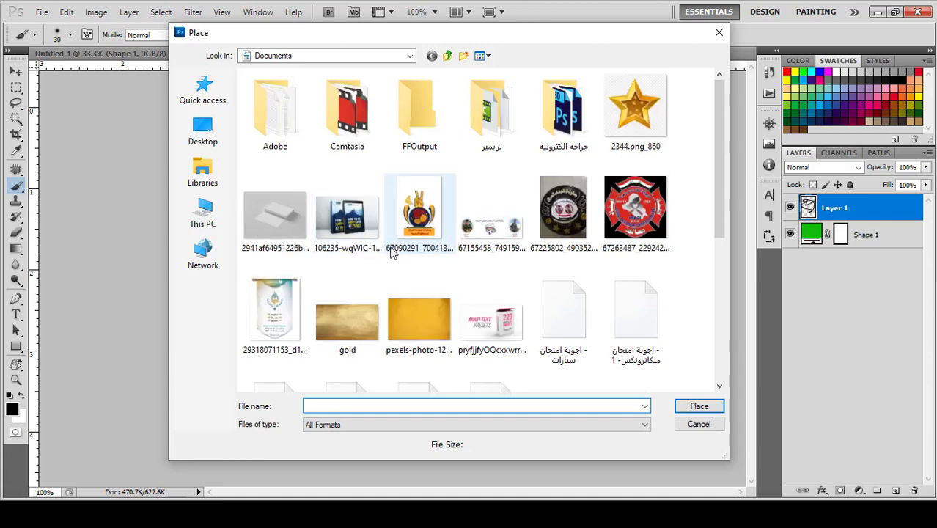
scroll(410, 249, "down", 5)
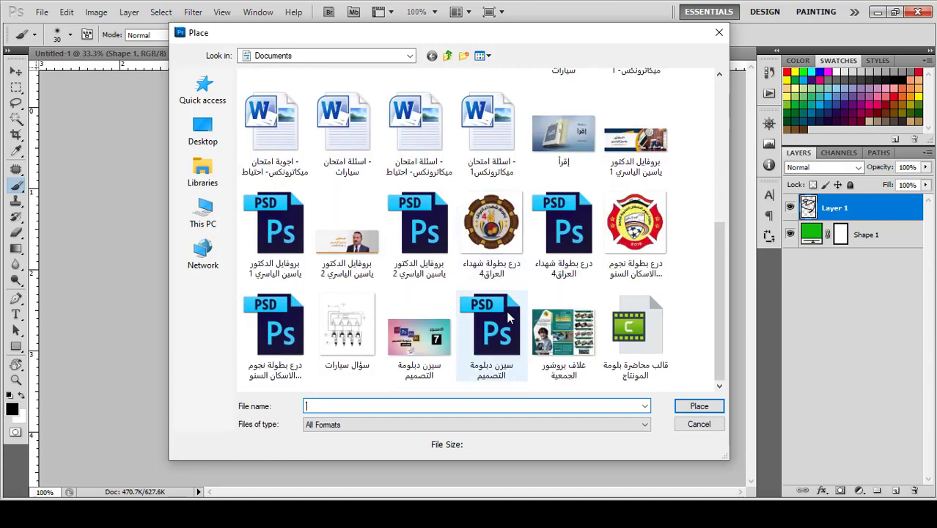
double_click(563, 331)
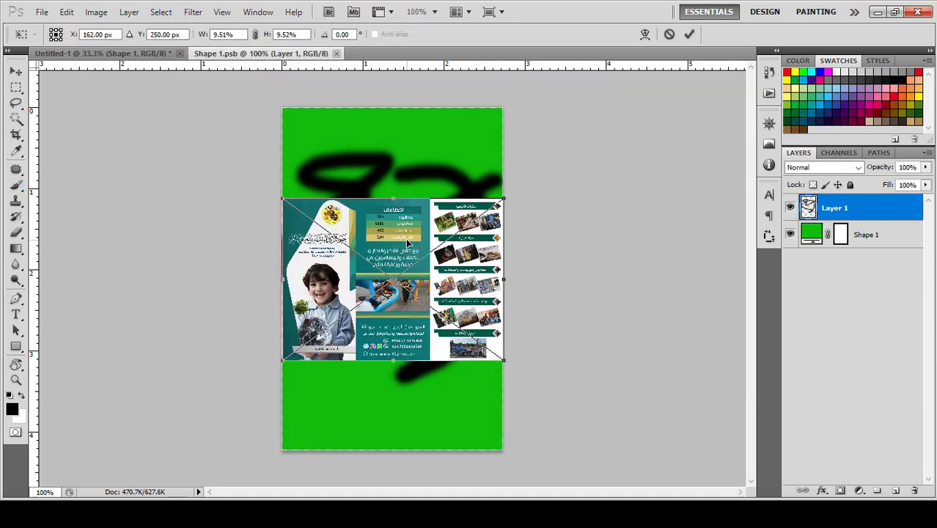
mouse_move(505, 197)
left_mouse_down()
mouse_move(619, 161)
mouse_move(604, 157)
mouse_move(569, 199)
mouse_move(533, 198)
left_mouse_up()
key("ctrl+minus")
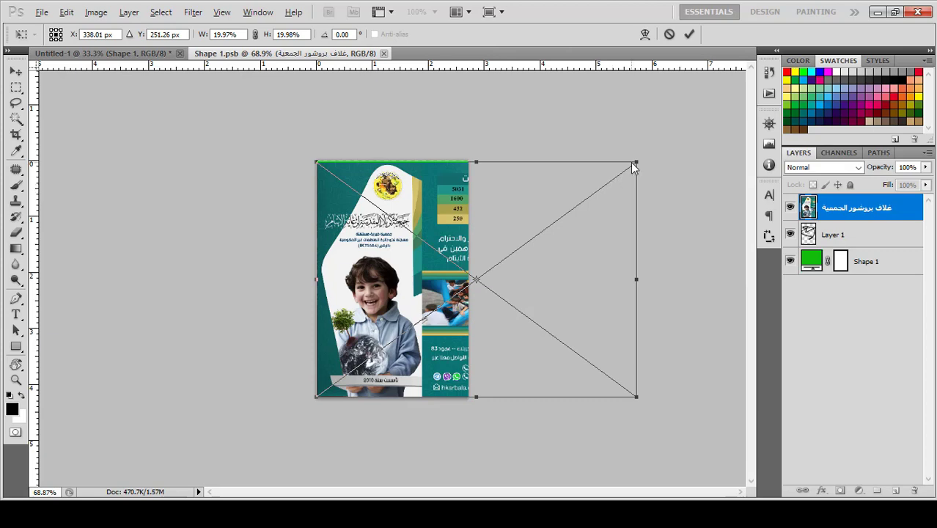
left_click_drag(634, 163, 710, 146)
mouse_move(466, 201)
left_mouse_down()
mouse_move(514, 215)
mouse_move(504, 236)
mouse_move(517, 236)
left_mouse_up()
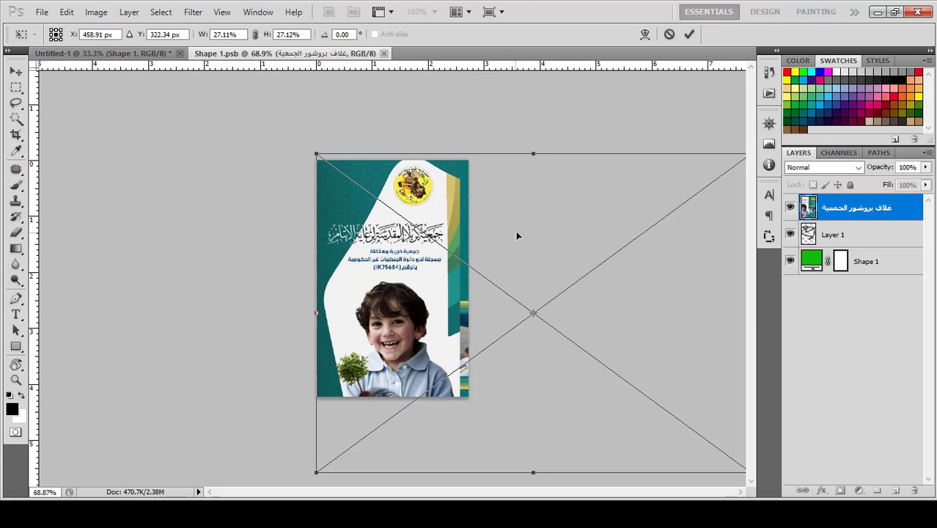
left_click(689, 33)
Close Shape 1.psb saving changes, so all five rectangles show the brochure cover
left_click(385, 54)
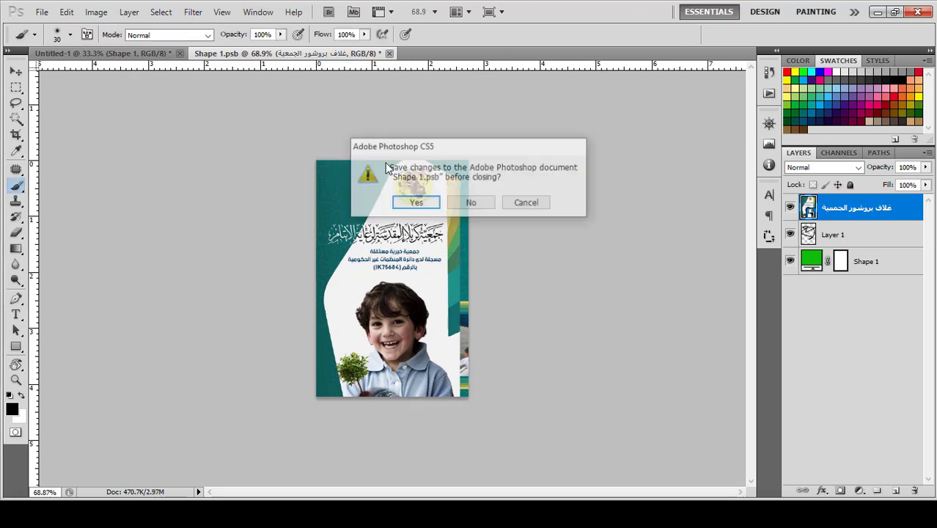
left_click(412, 203)
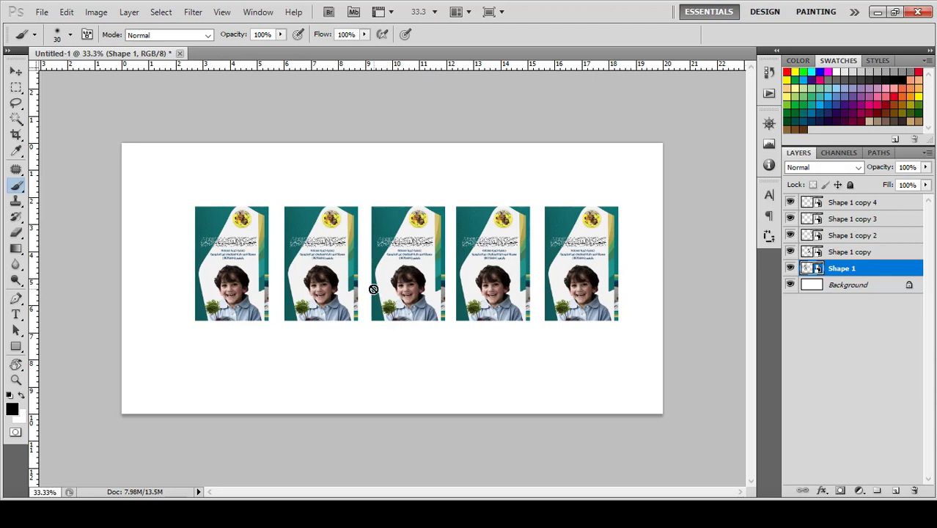
Delete the copy layers and draw a new square near the centre filled #ffaaaa pink
left_click(848, 204)
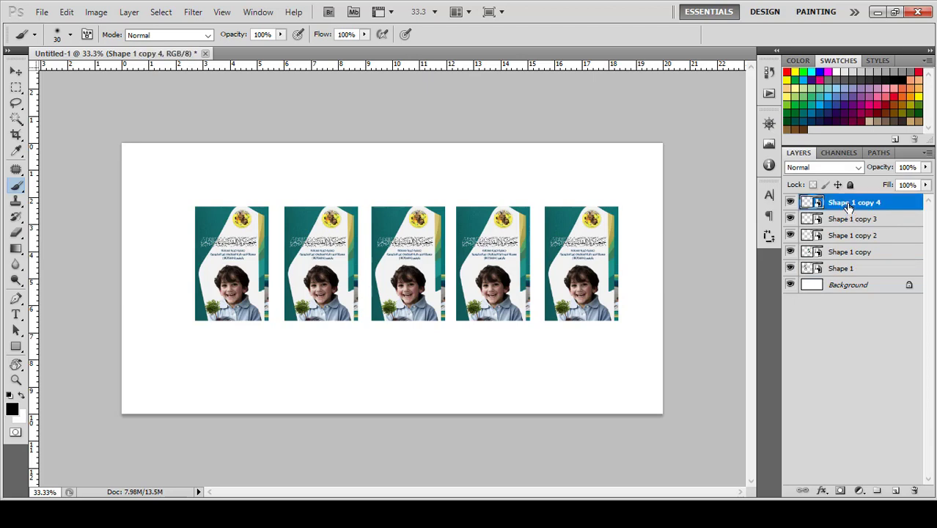
key("Delete")
key("Delete")
key("Delete")
key("Delete")
key("Delete")
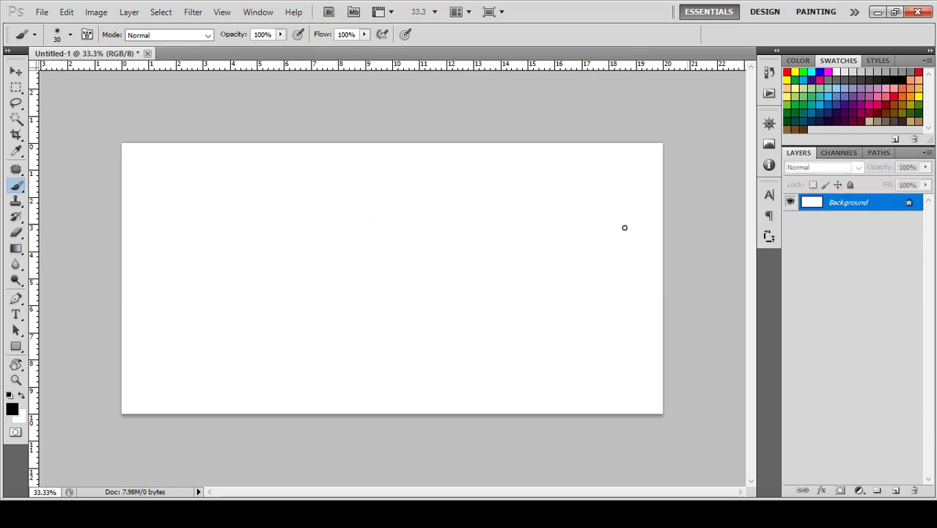
left_click(16, 346)
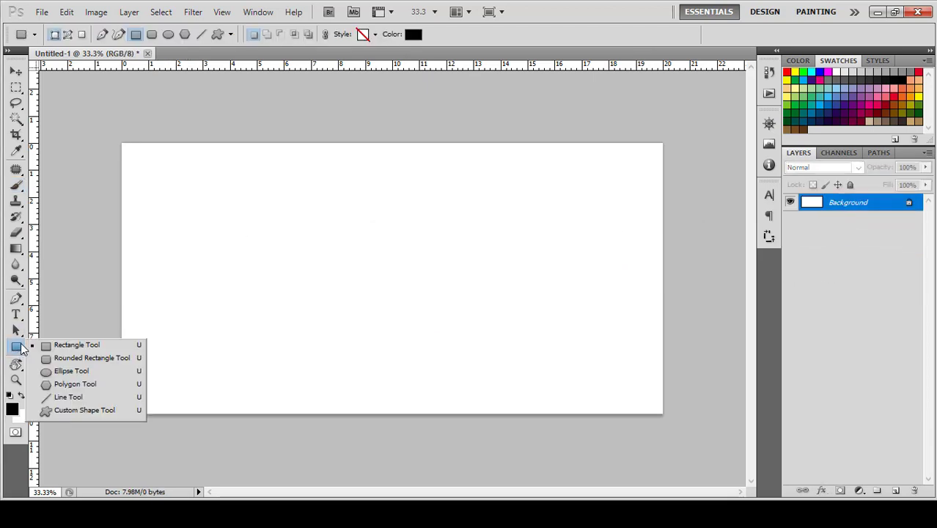
left_click(66, 349)
left_click_drag(314, 222, 455, 370)
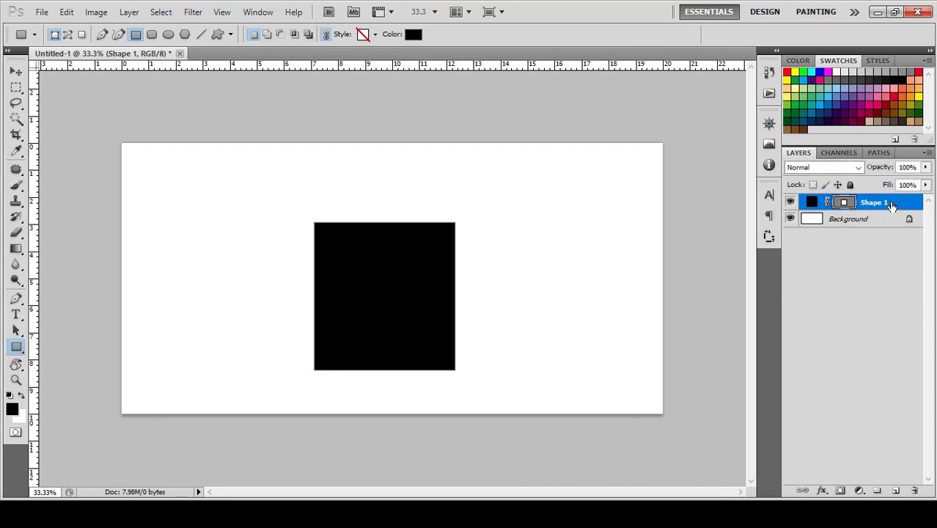
double_click(810, 202)
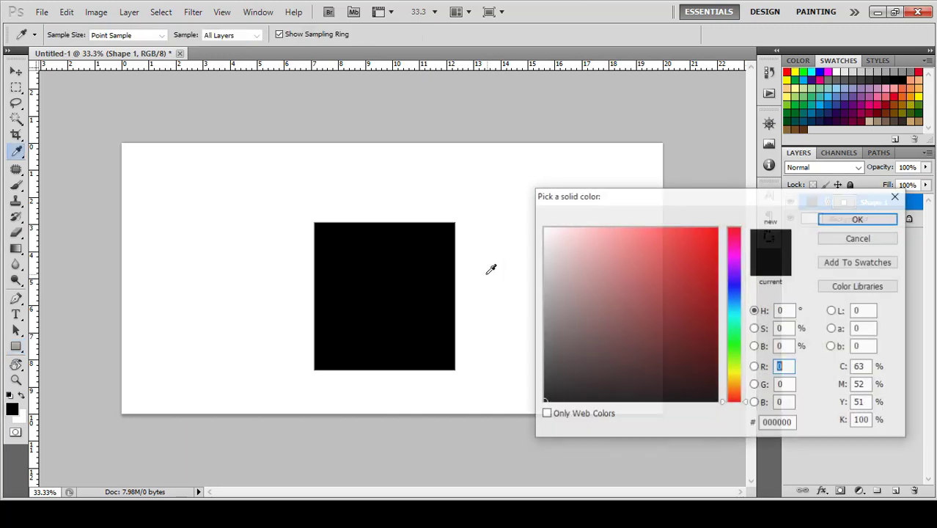
mouse_move(619, 295)
left_mouse_down()
mouse_move(628, 218)
mouse_move(617, 223)
left_mouse_up()
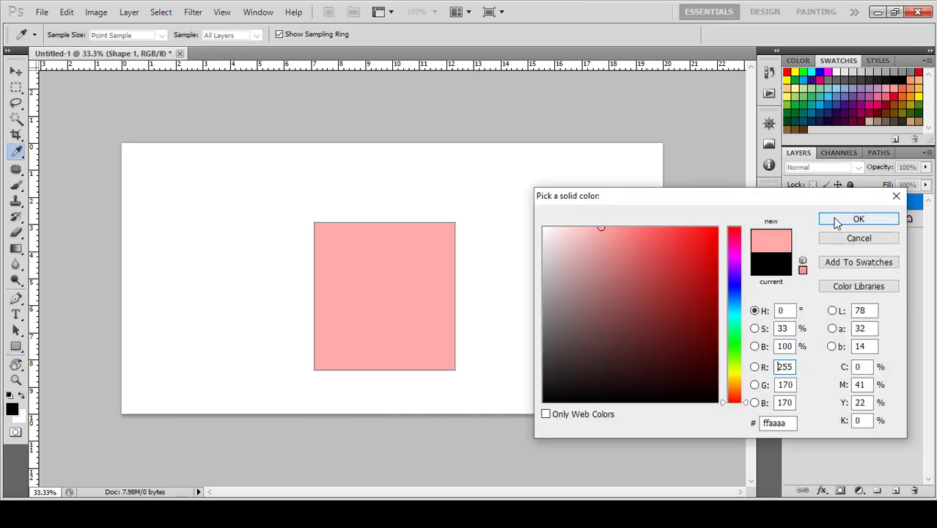
left_click(859, 218)
Convert the pink square to a smart object and scale it to 81.71%
right_click(887, 203)
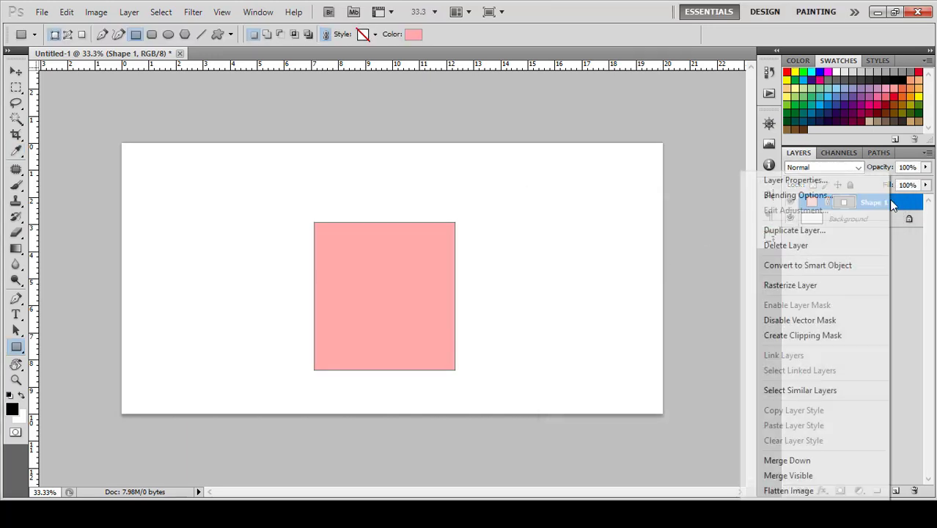
left_click(806, 266)
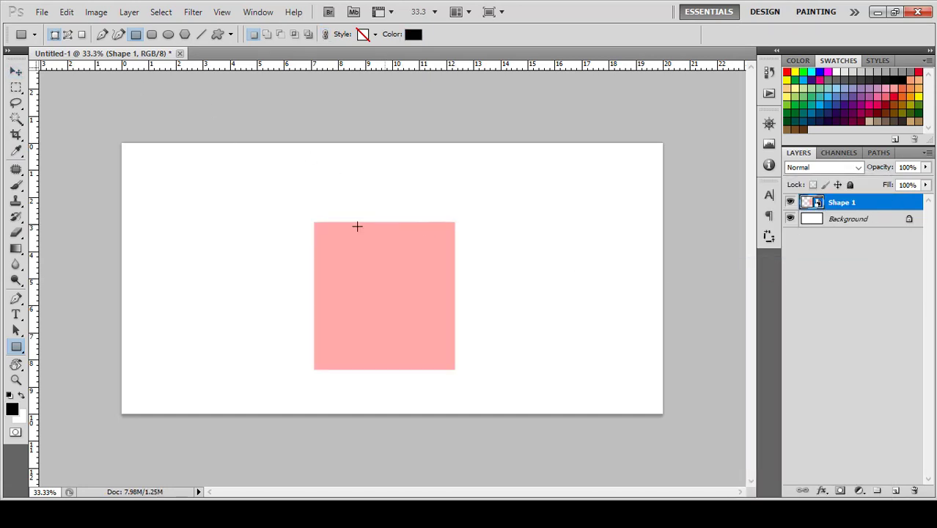
left_click(16, 71)
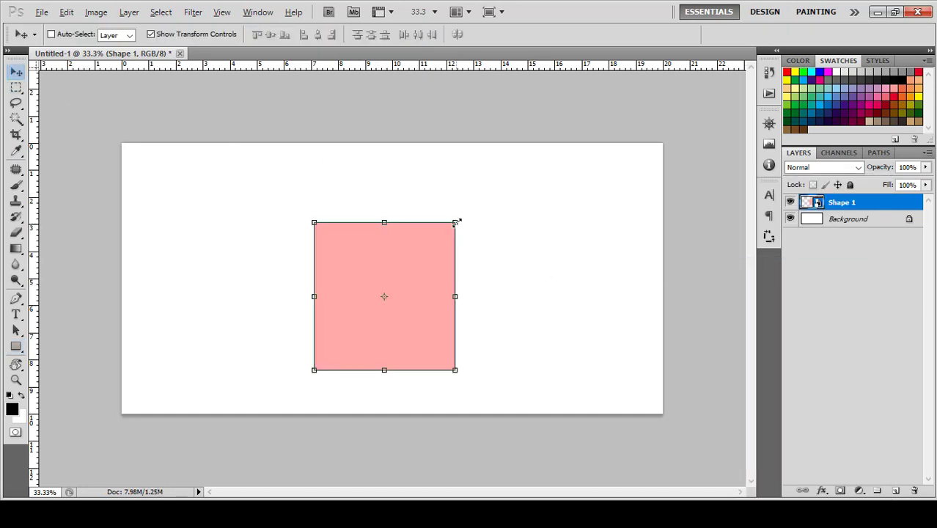
left_click_drag(455, 222, 434, 245)
left_click_drag(376, 278, 360, 278)
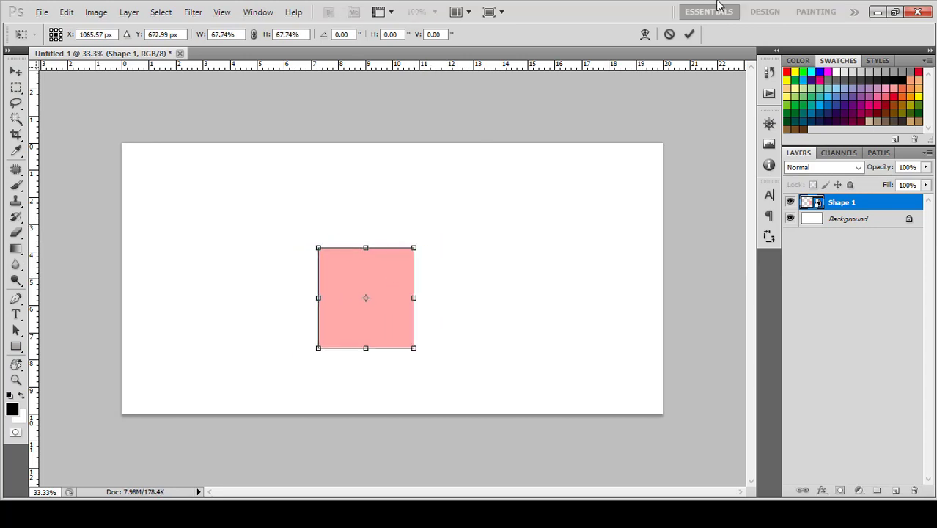
left_click_drag(413, 248, 424, 236)
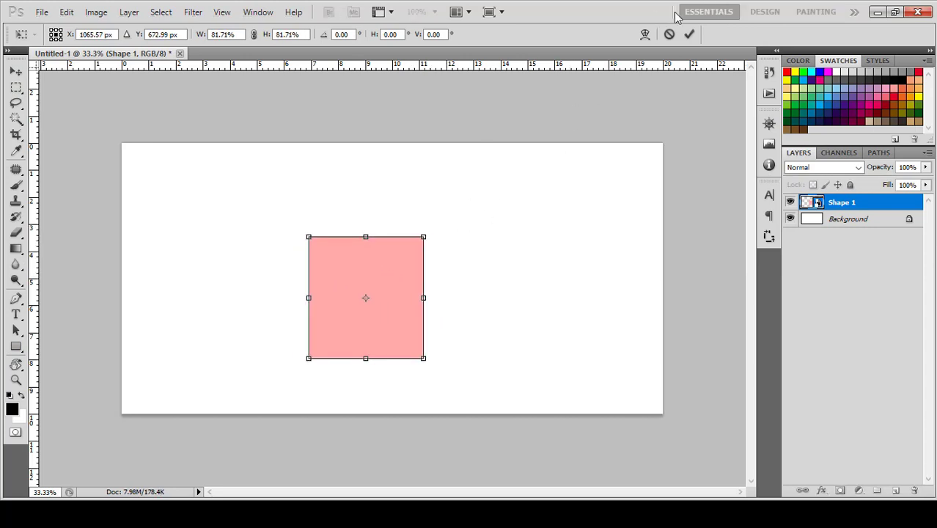
left_click(689, 33)
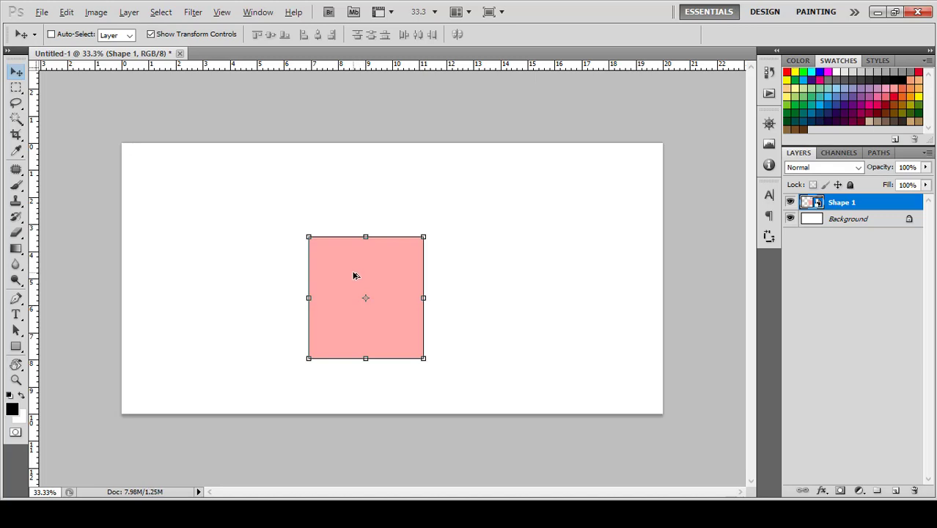
Duplicate and skew copies into slanted right and left side faces plus a back square
left_click_drag(351, 277, 469, 284)
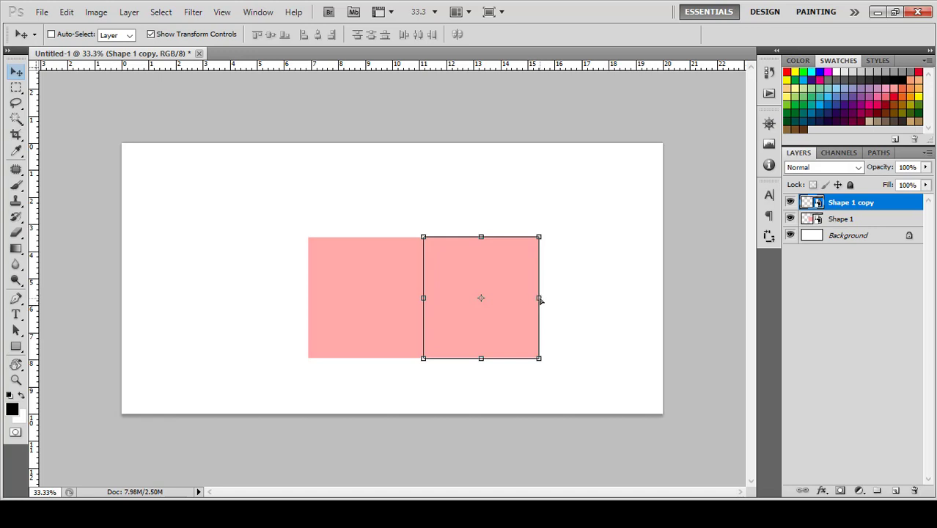
left_click_drag(540, 299, 456, 250)
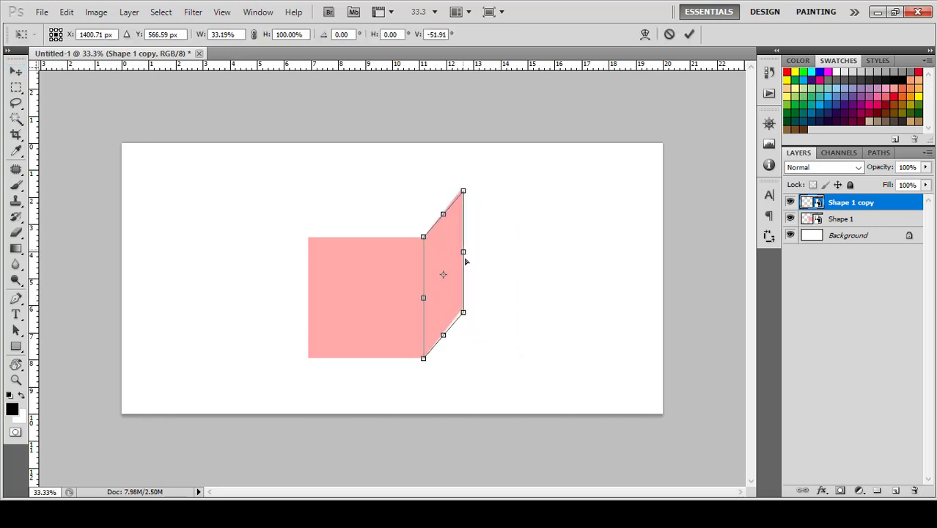
left_click(690, 34)
left_click_drag(460, 257, 347, 261)
left_click(401, 268, "ctrl")
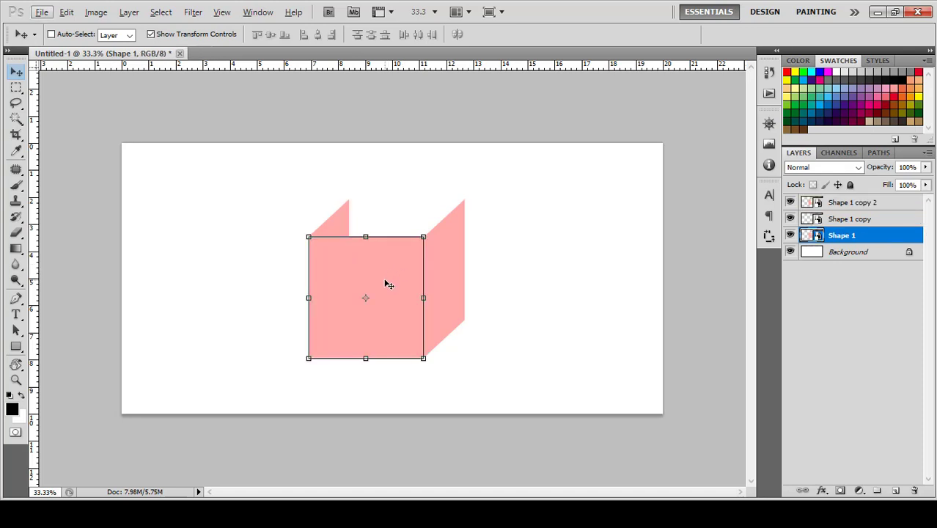
mouse_move(389, 274)
left_mouse_down()
mouse_move(410, 245)
mouse_move(437, 243)
left_mouse_up()
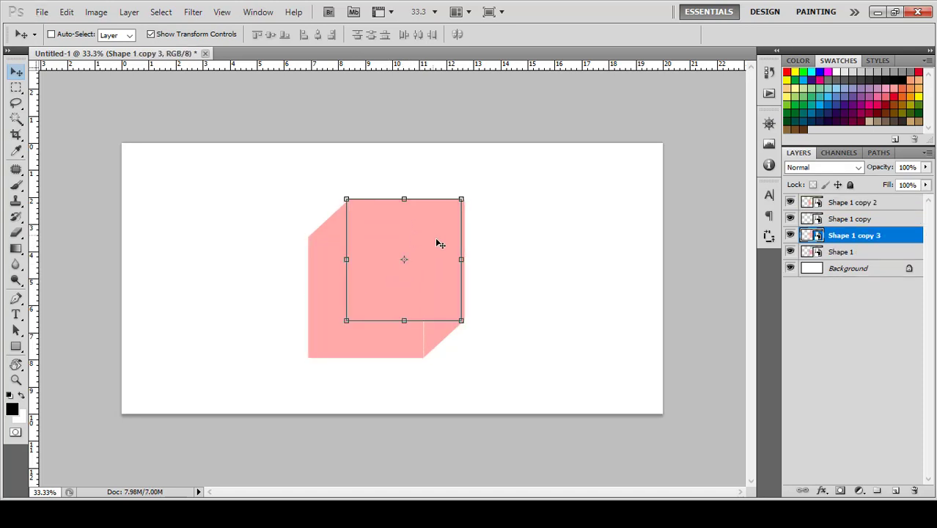
Move the back face layer Shape 1 copy 3 below Shape 1 in the stack
left_click(849, 253)
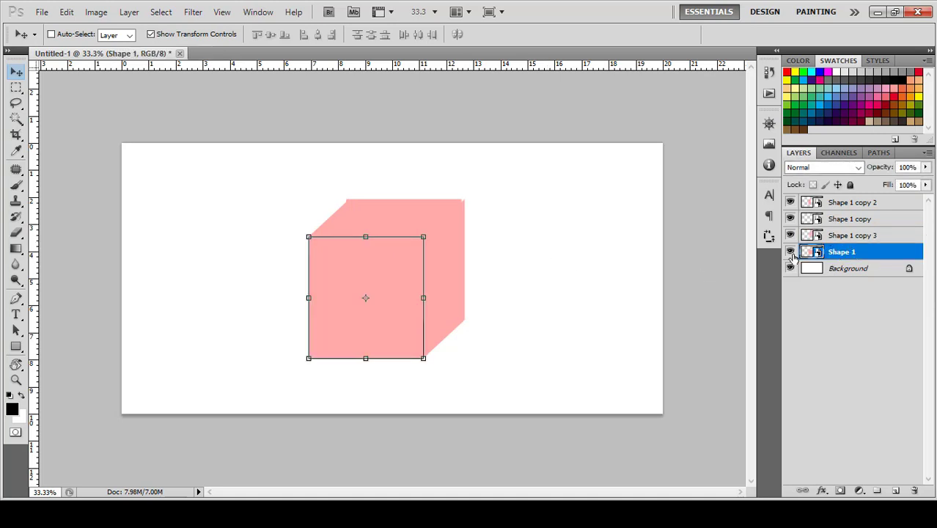
left_click(836, 204)
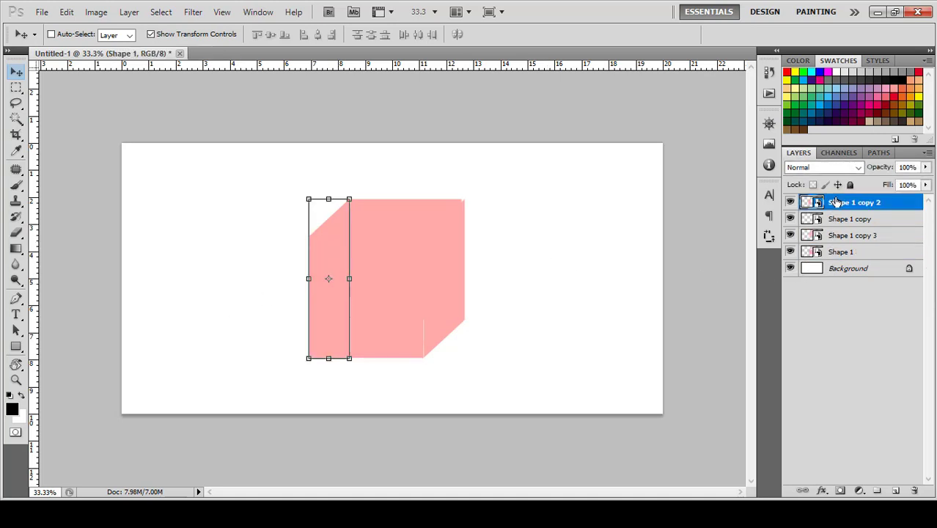
left_click(840, 219)
left_click(833, 236)
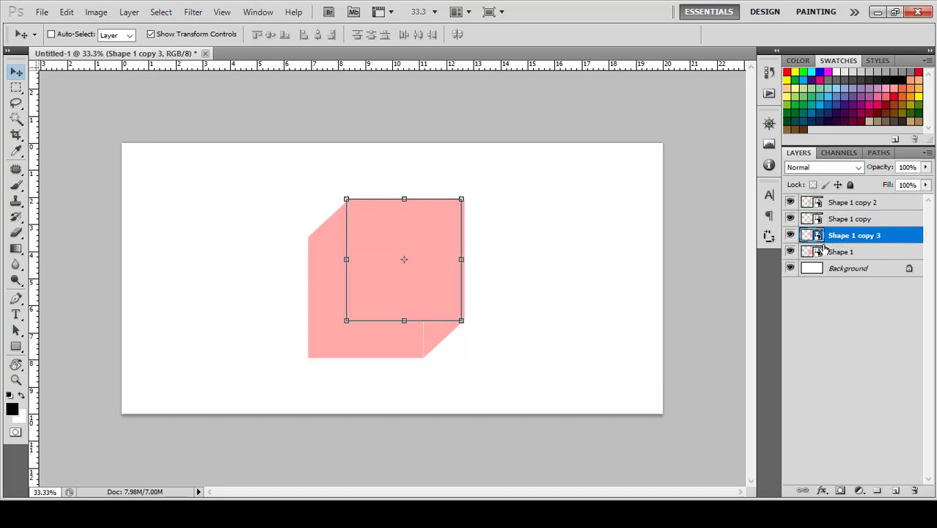
left_click_drag(856, 240, 851, 256)
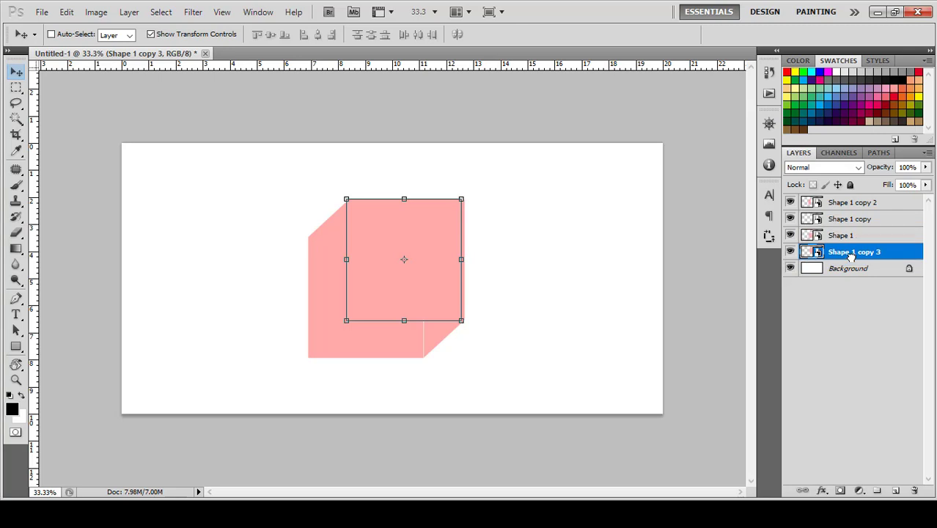
left_click(837, 236)
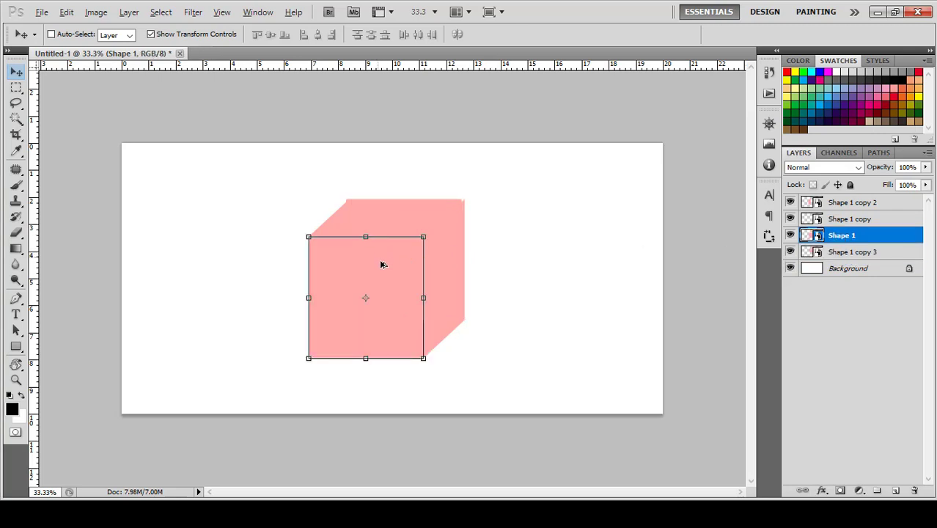
Alt-drag a copy of Shape 1 above the cube and skew it into a slanted parallelogram top face
mouse_move(383, 271)
left_mouse_down()
mouse_move(403, 163)
mouse_move(394, 172)
left_mouse_up()
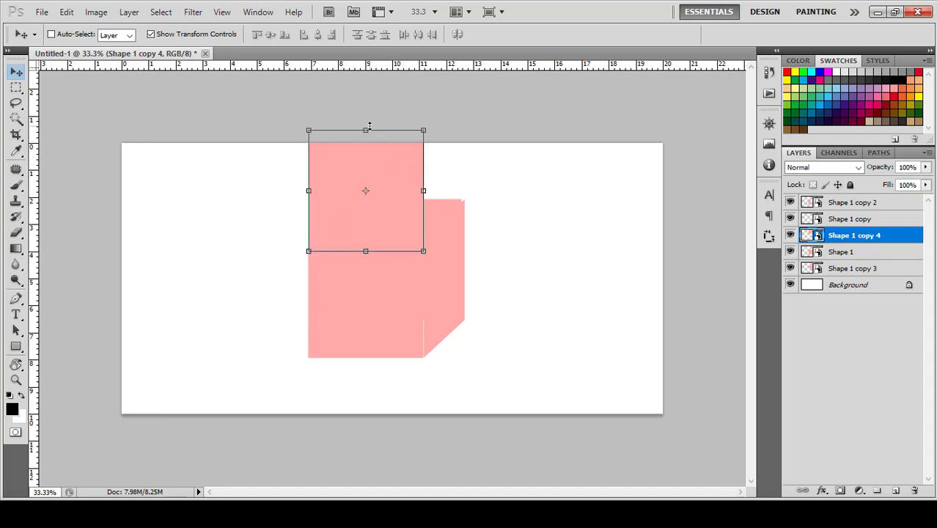
left_click_drag(368, 133, 421, 206, "ctrl")
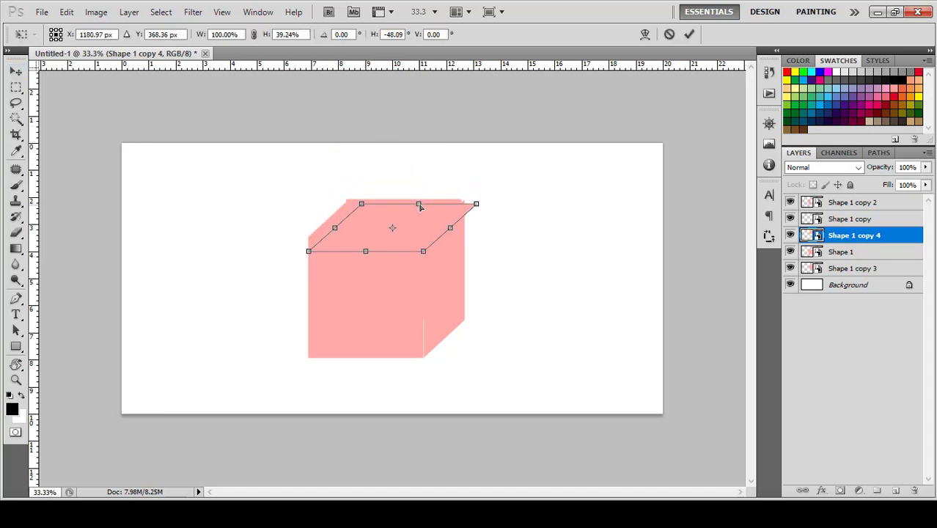
left_click(689, 34)
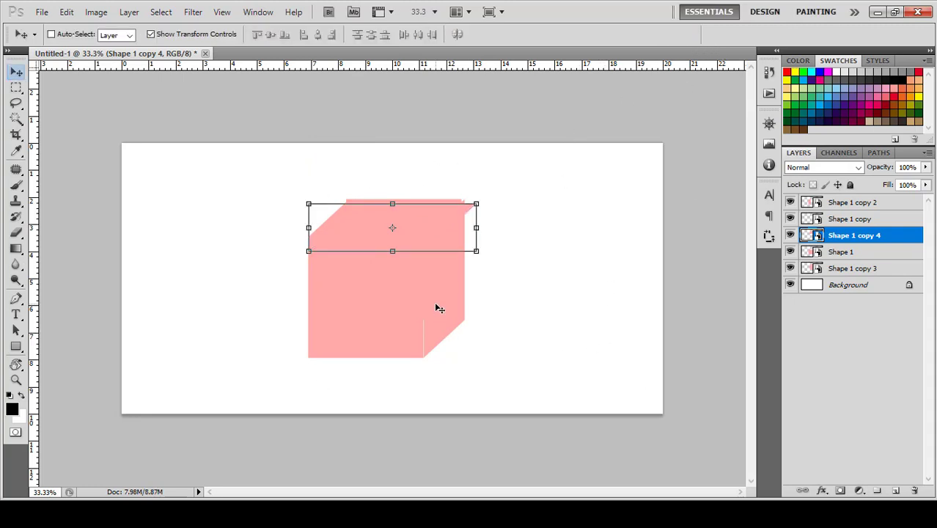
left_click(865, 268)
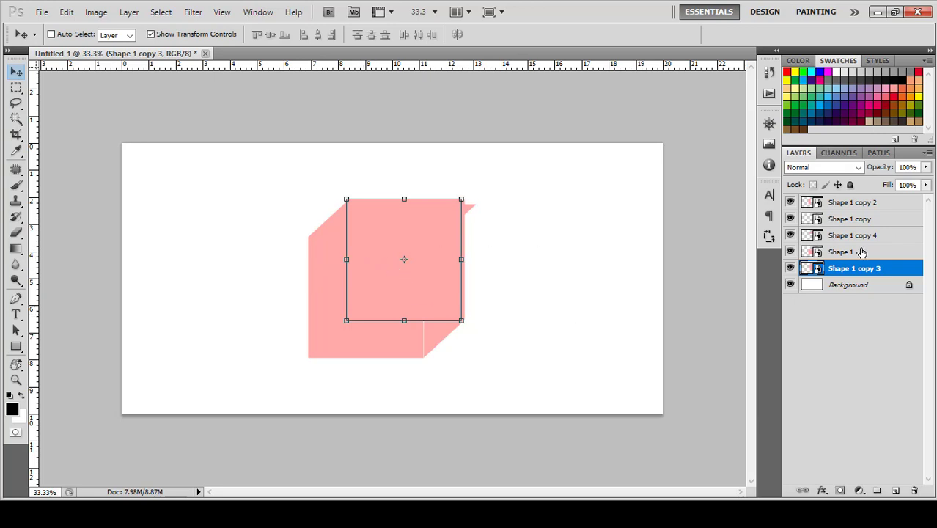
Give the smart object's pink square a 3 px Inside black stroke and save the .psb back into the cube
double_click(818, 270)
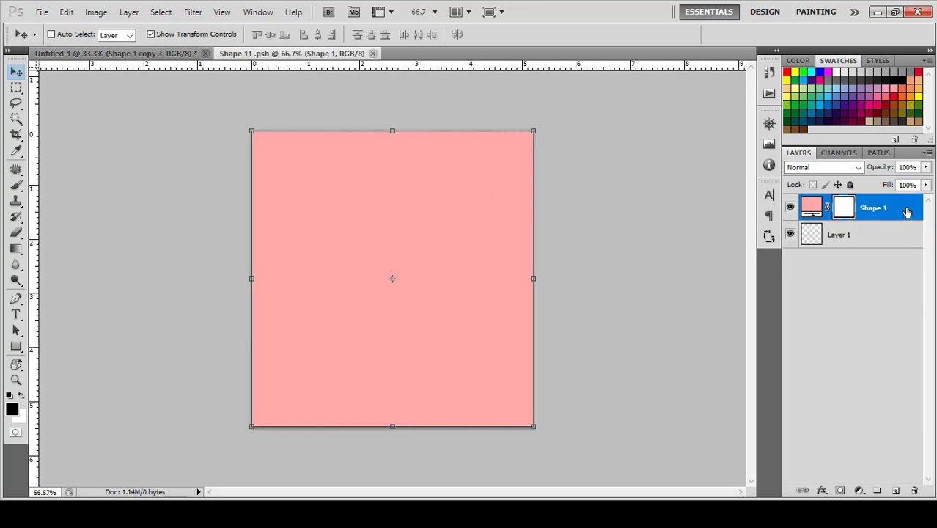
double_click(908, 211)
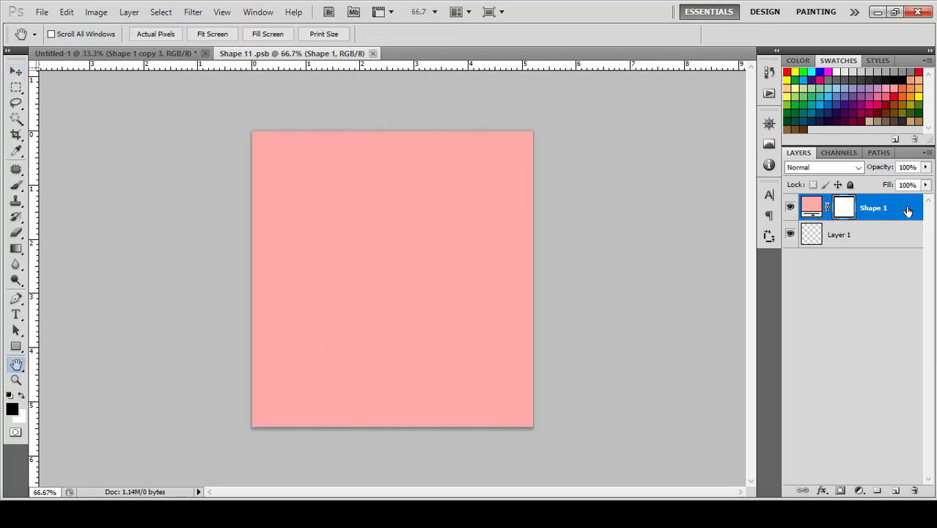
left_click(594, 301)
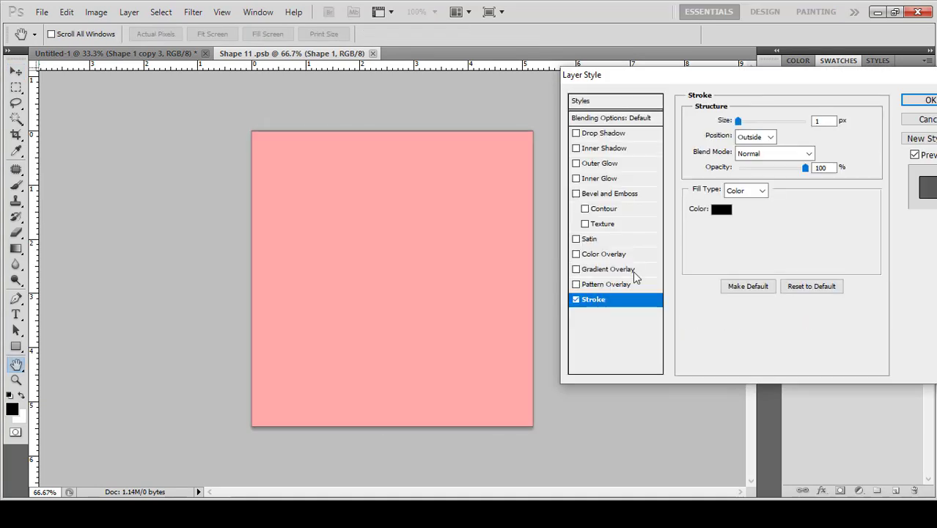
left_click(765, 137)
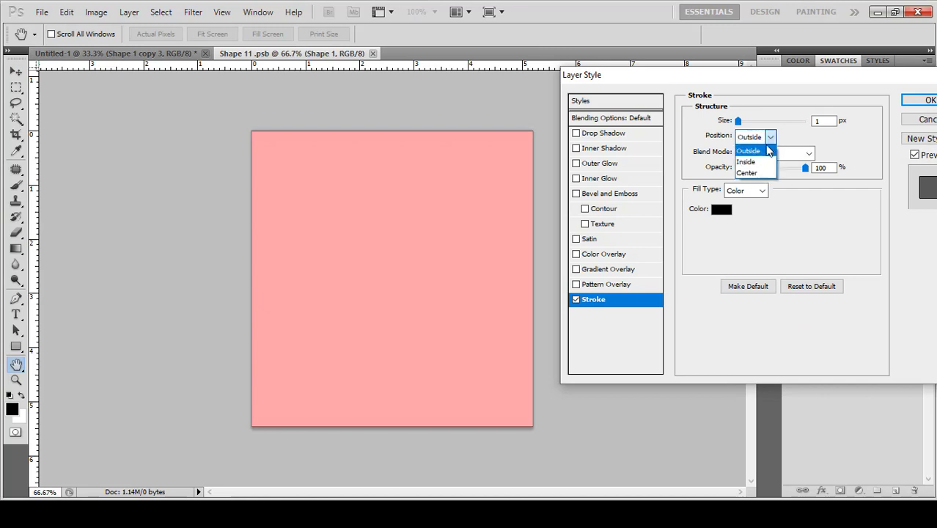
left_click(755, 160)
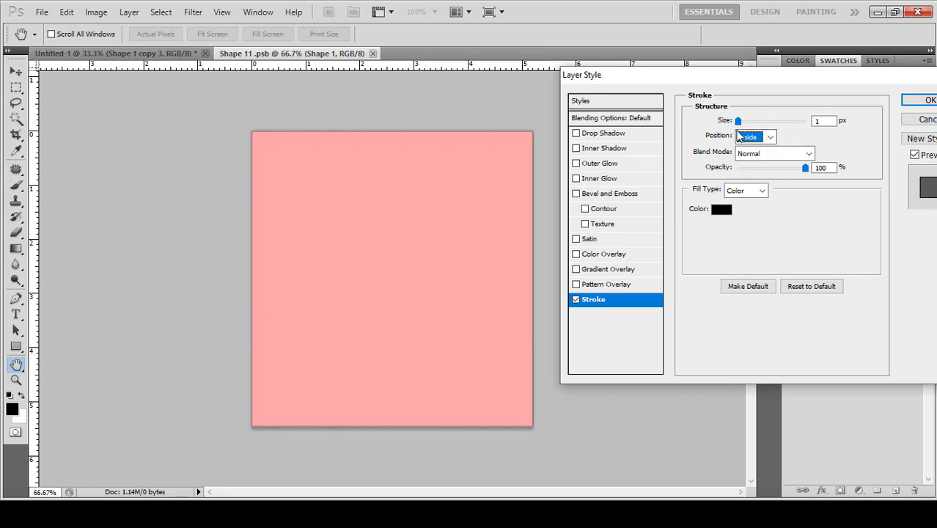
left_click(820, 121)
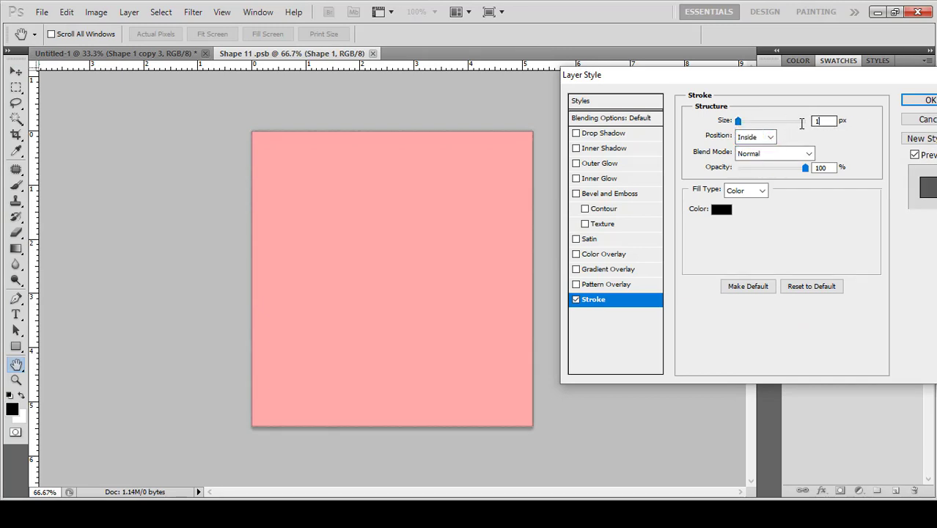
type("3")
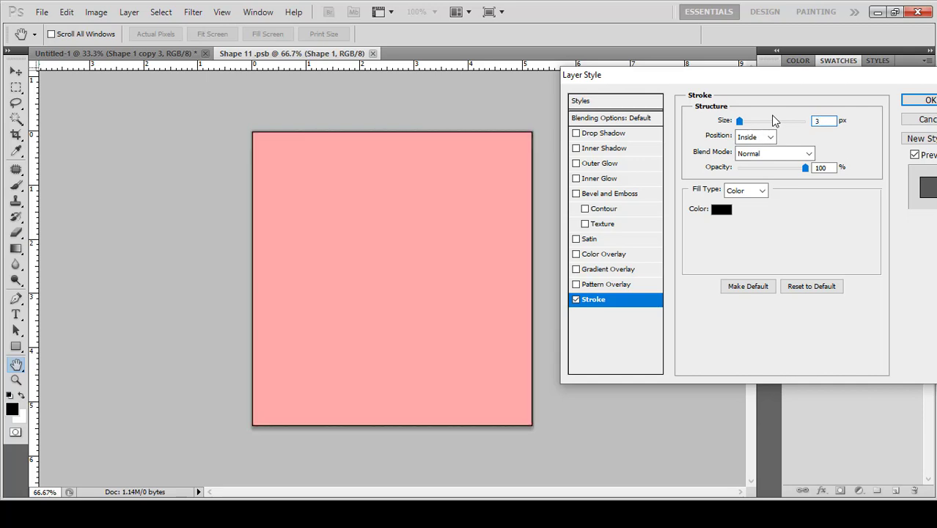
left_click(925, 100)
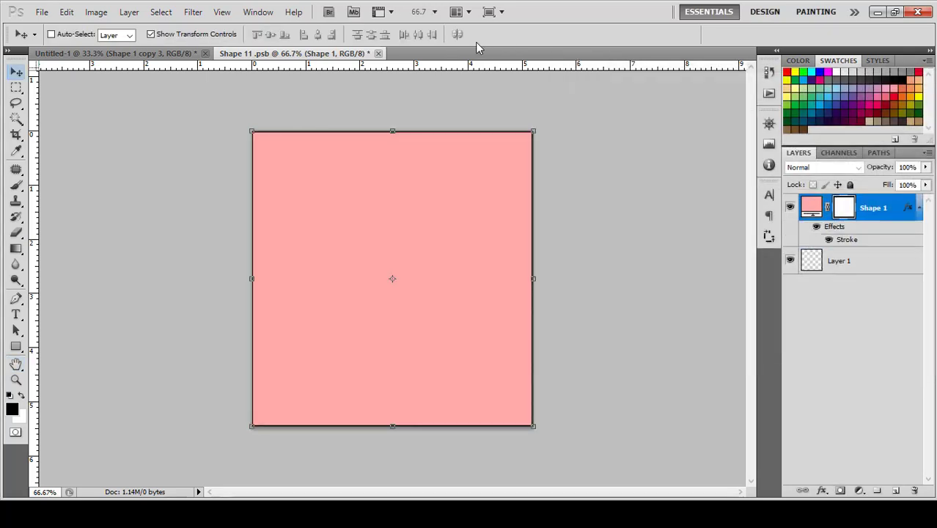
left_click(379, 54)
left_click(434, 203)
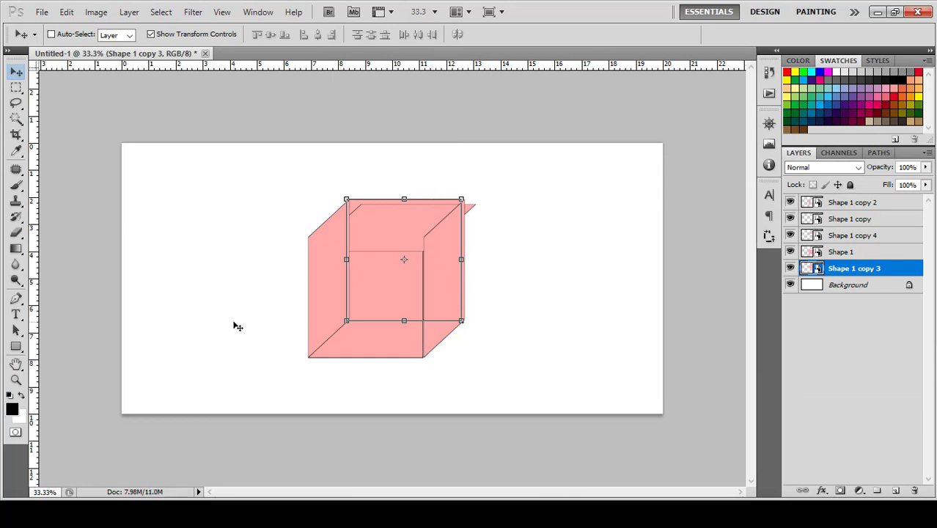
Zoom in, move the top-face parallelogram aside to the right, and raise Shape 1 in the layer stack
left_click_drag(232, 324, 707, 351)
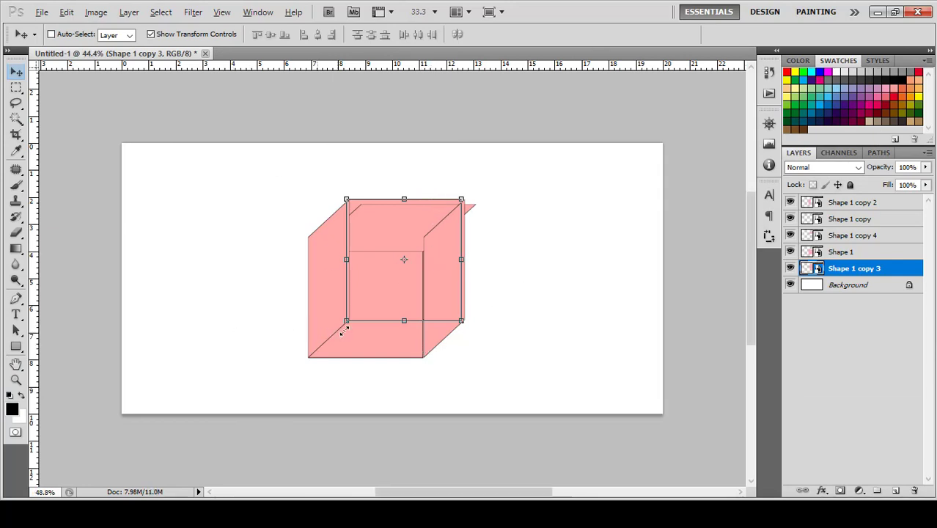
left_click(657, 336)
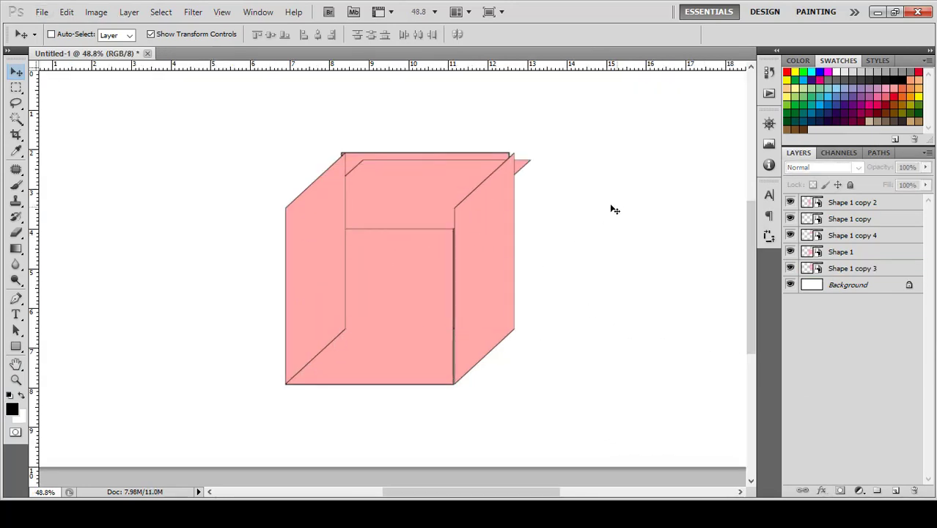
left_click(525, 167, "ctrl")
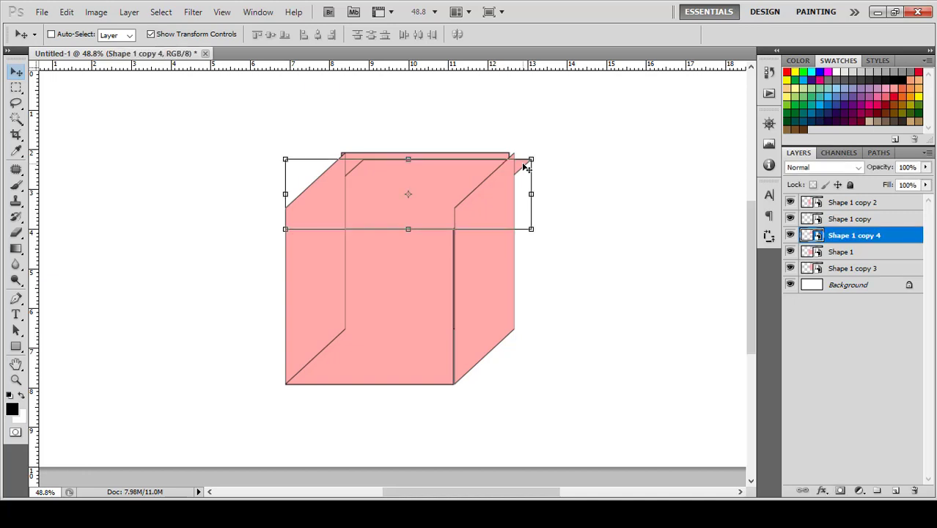
mouse_move(467, 181)
left_mouse_down()
mouse_move(574, 182)
mouse_move(667, 137)
left_mouse_up()
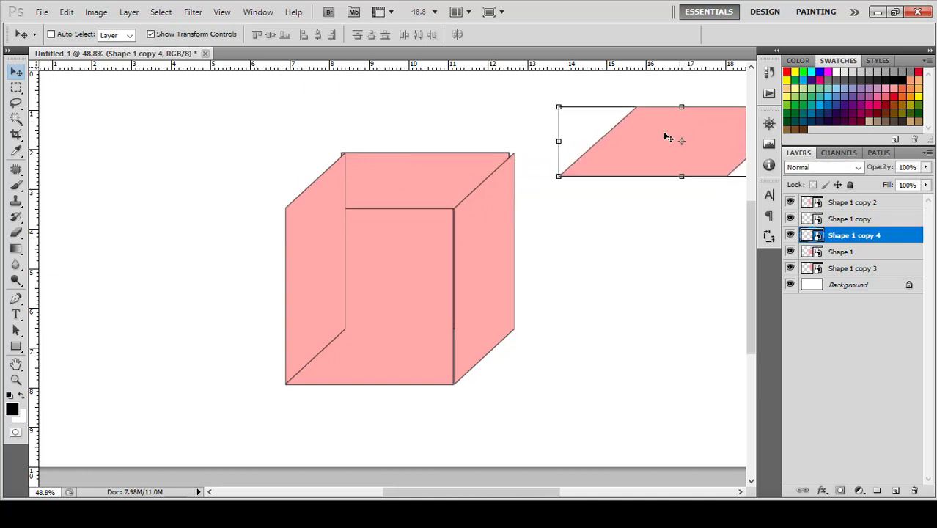
left_click(374, 275, "ctrl")
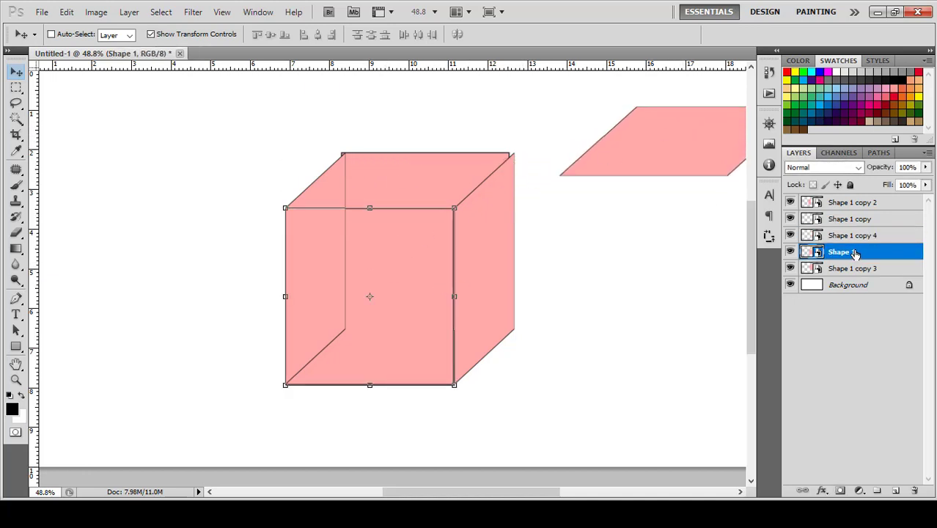
left_click_drag(853, 251, 856, 220)
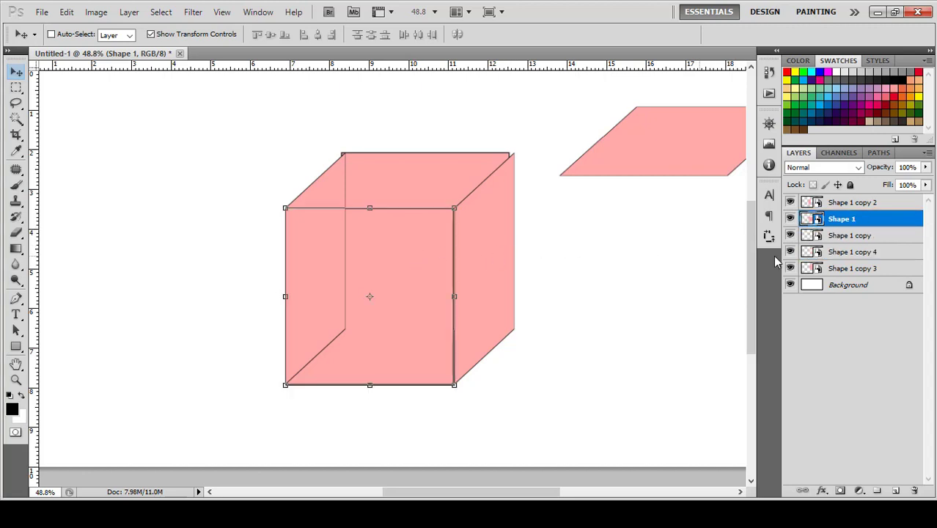
Move the left face layer, Shape 1 copy 2, below the front face Shape 1
scroll(386, 254, "up", 2)
scroll(367, 242, "up", 1)
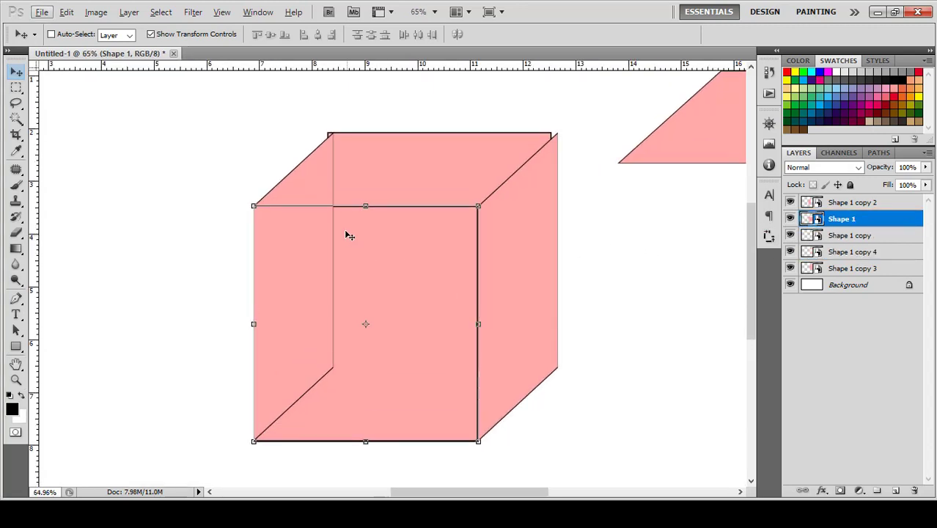
left_click(314, 190, "ctrl")
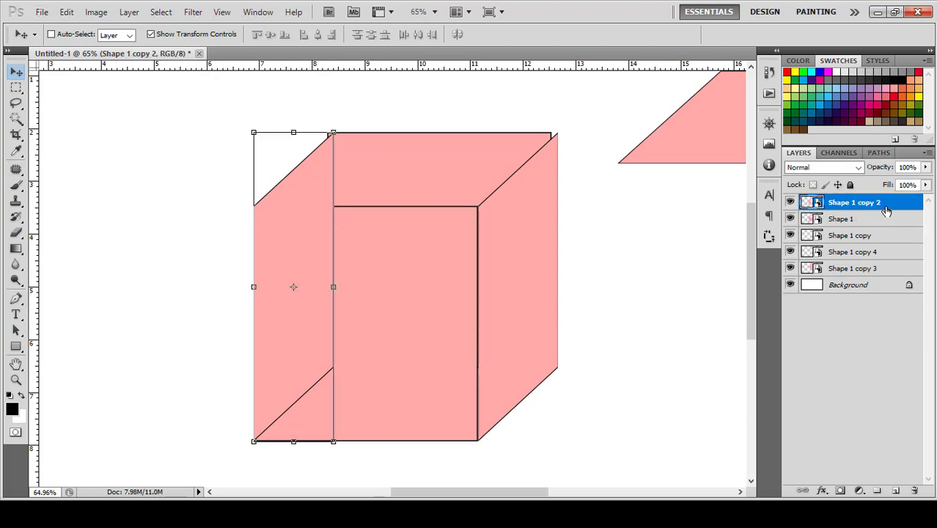
left_click_drag(886, 211, 873, 235)
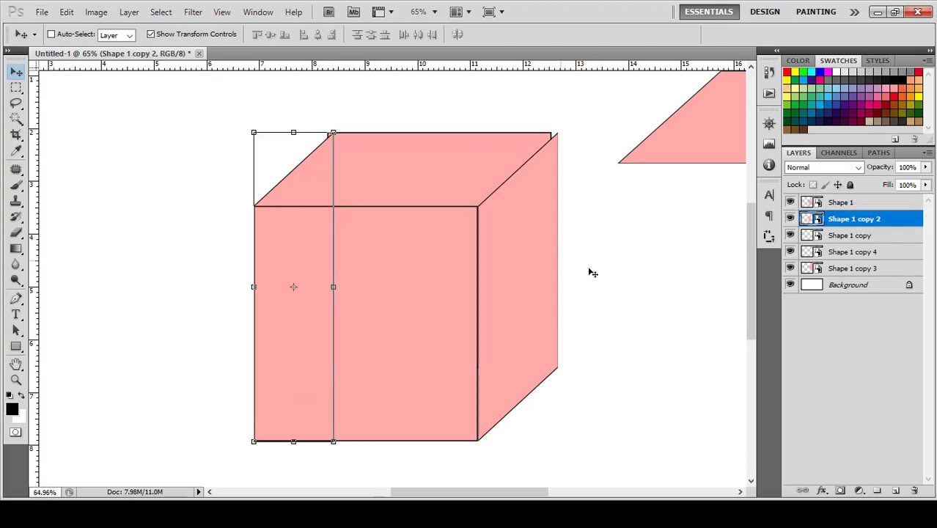
left_click(652, 270, "ctrl")
Nudge the back face, Shape 1 copy 3, right so it lines up with the cube's edges
scroll(480, 143, "up", 1)
left_click(476, 138, "ctrl")
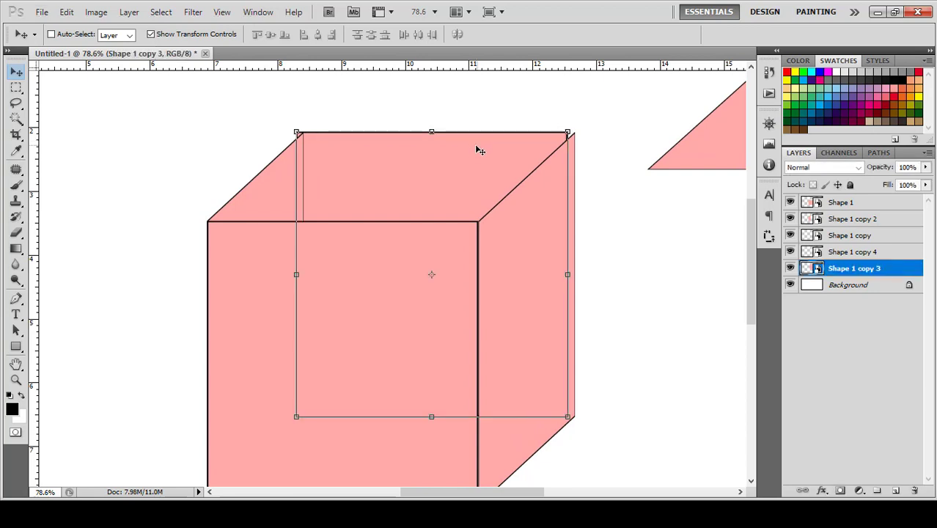
key("Right")
key("Right")
key("Right")
key("Right")
key("Right")
key("Right")
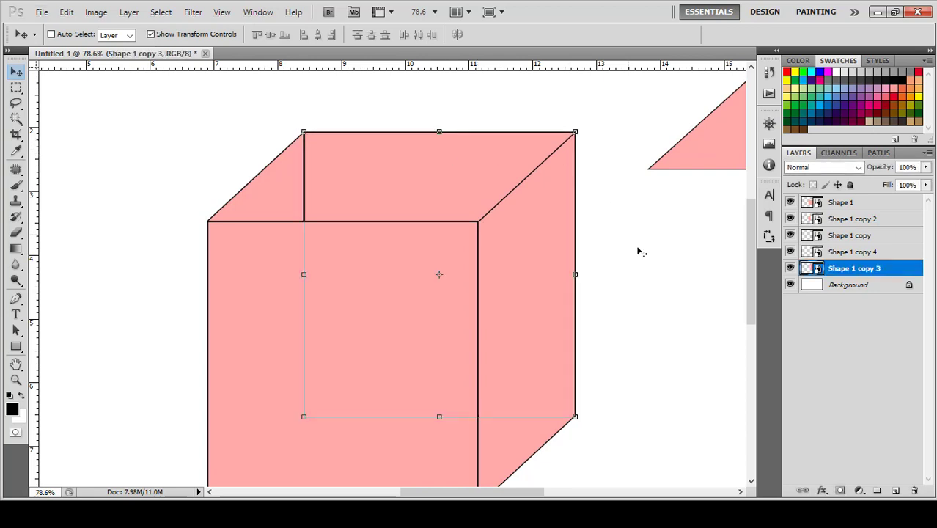
scroll(642, 253, "down", 2)
left_click(664, 302, "ctrl")
Move the parallelogram onto the top of the cube and stack it above all other faces
left_click(720, 173, "ctrl")
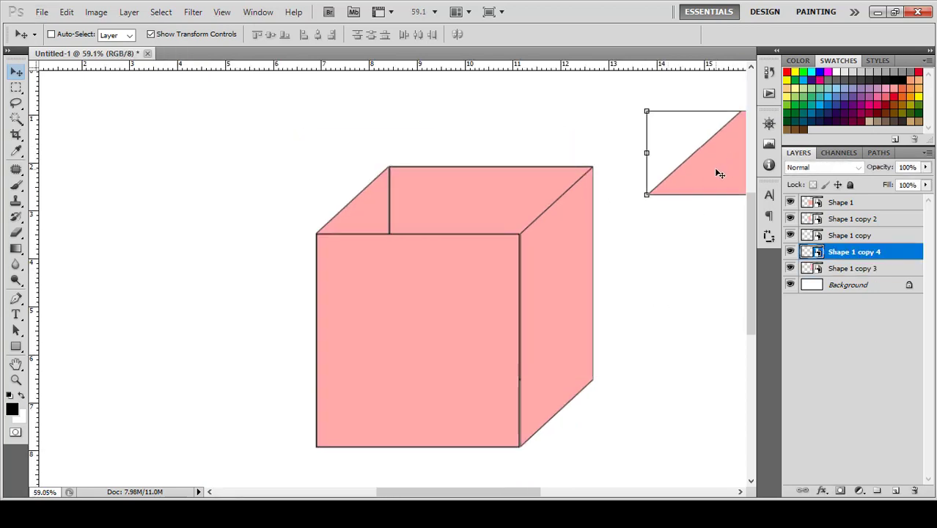
left_click_drag(721, 174, 372, 213)
left_click_drag(855, 251, 855, 201)
scroll(353, 212, "up", 2)
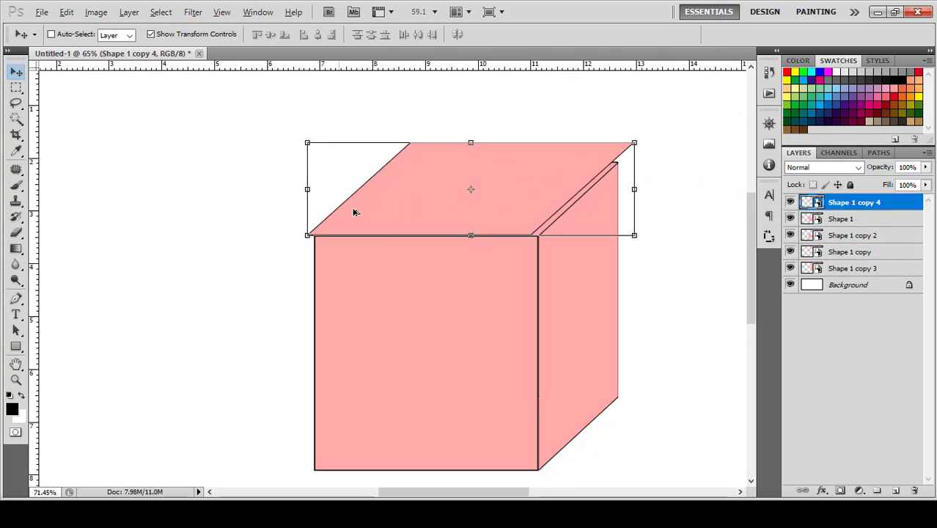
scroll(354, 213, "up", 1)
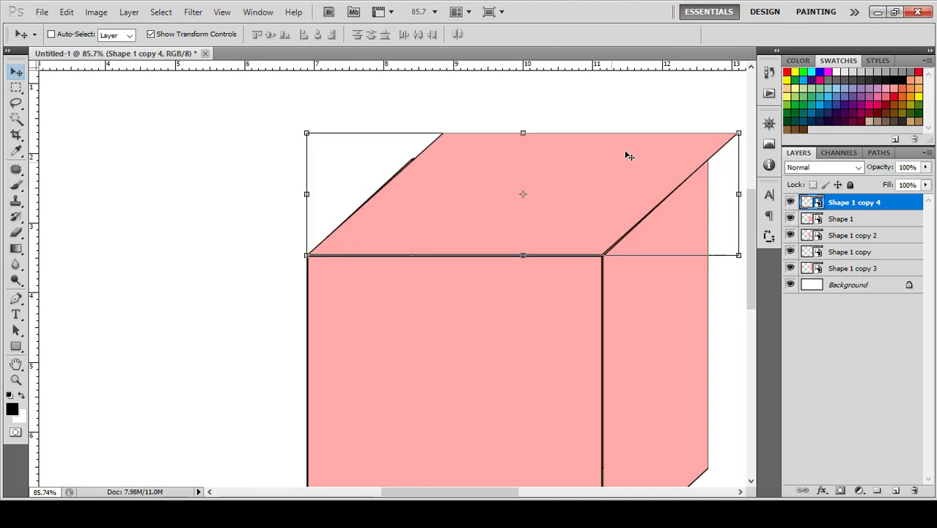
Skew the lid with Free Transform so it fits the cube's top edges, and commit
left_click_drag(525, 134, 494, 159)
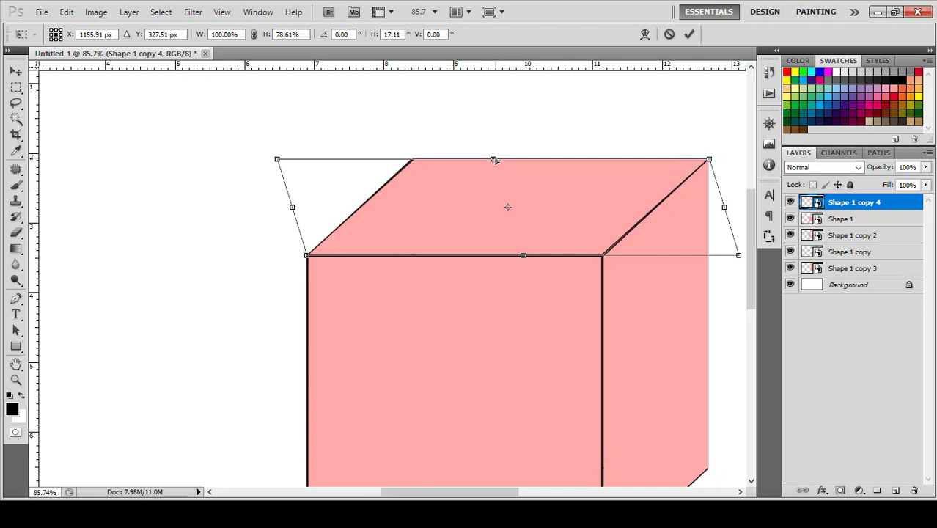
left_click(690, 34)
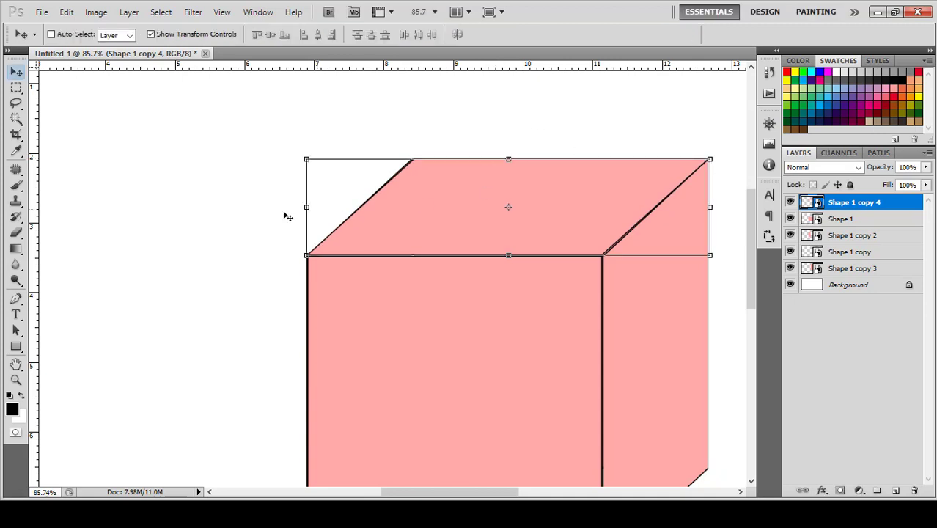
left_click(209, 226)
scroll(473, 273, "down", 1)
scroll(474, 274, "down", 4)
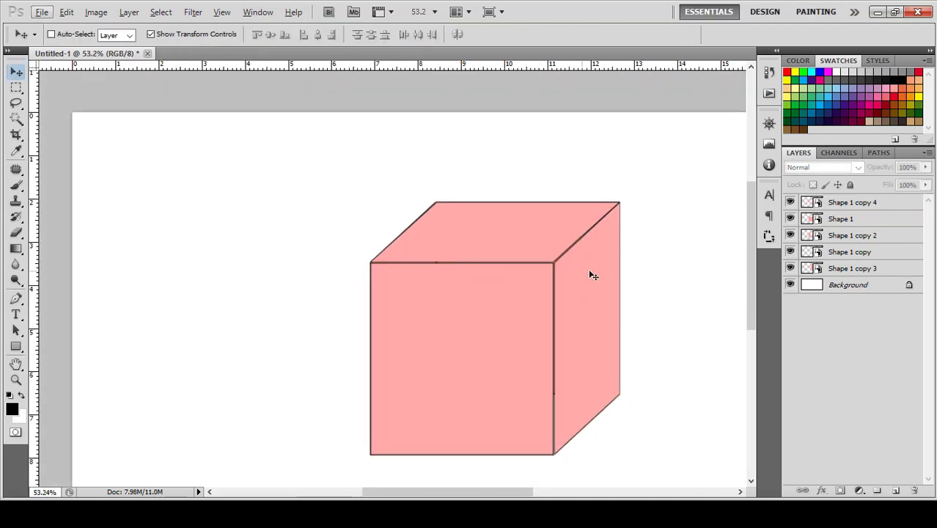
scroll(624, 265, "down", 2)
scroll(622, 268, "down", 1)
scroll(581, 268, "up", 1)
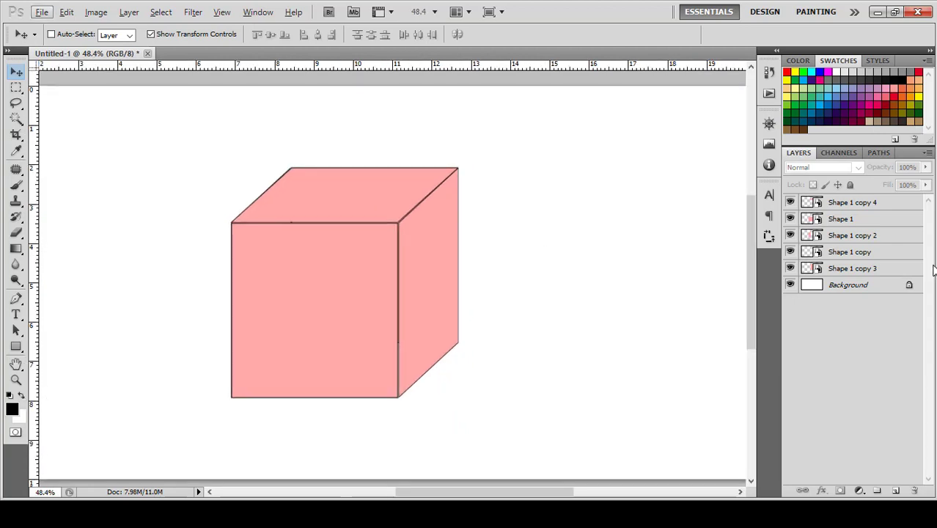
Select the back, front and left face layers in turn in the Layers panel
left_click(838, 270)
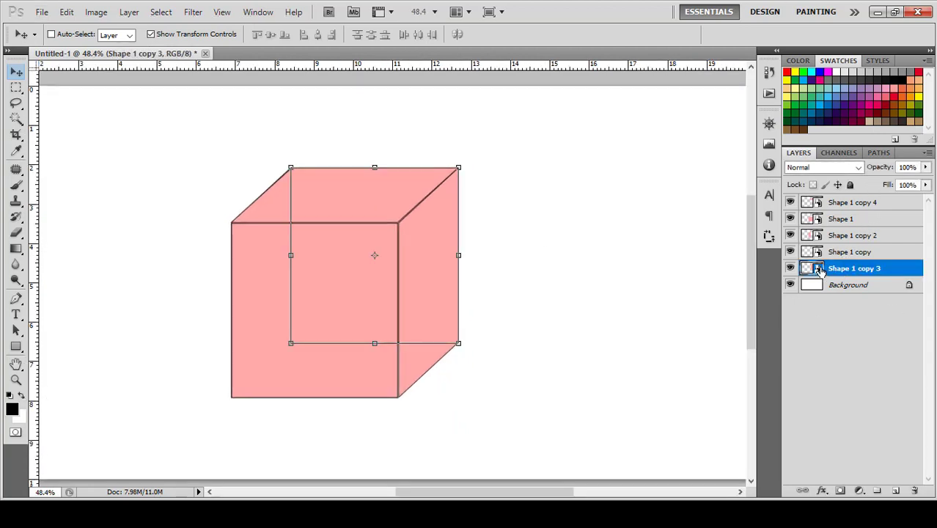
left_click(829, 219)
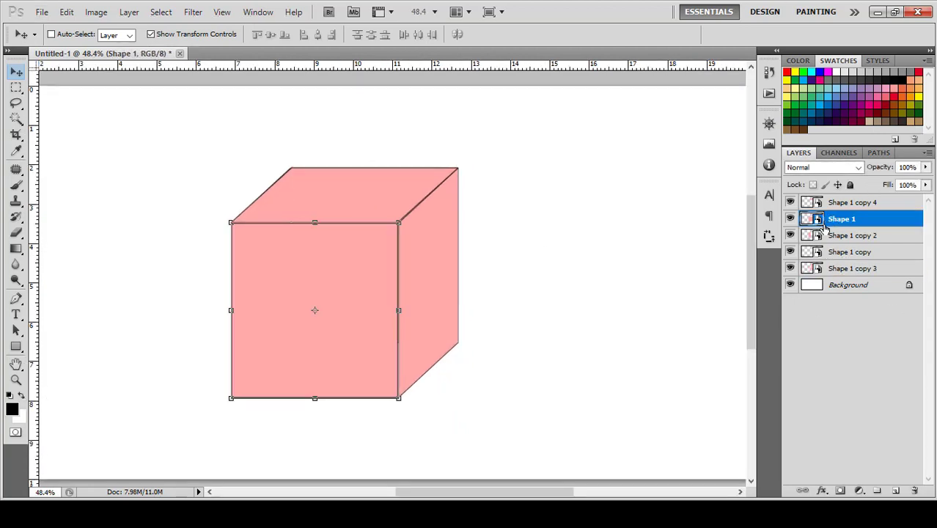
left_click(819, 235)
Open the face smart object and use File > Place to bring in the round tournament logo
double_click(818, 236)
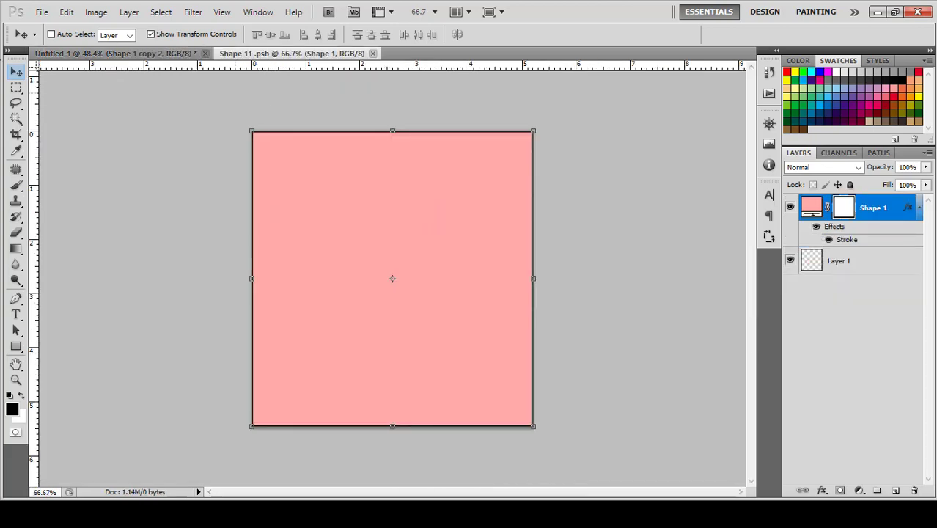
left_click(42, 11)
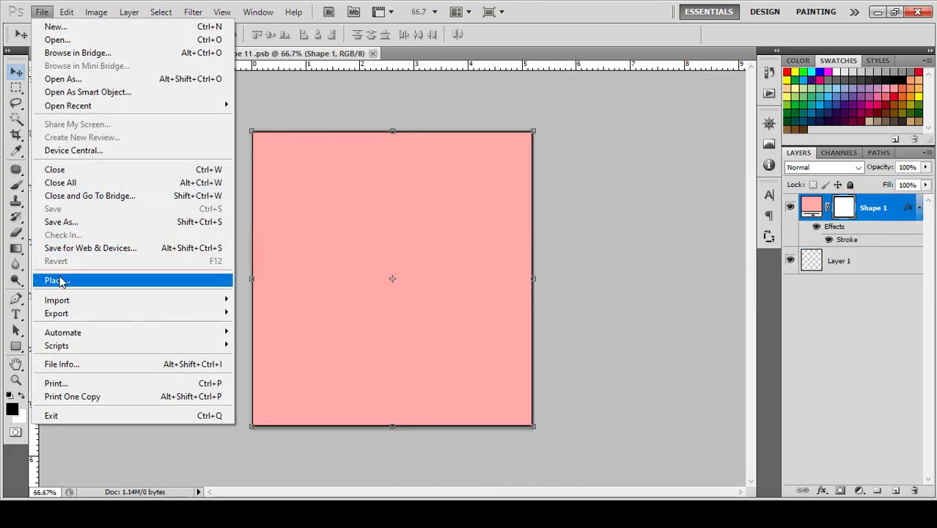
left_click(58, 280)
scroll(559, 268, "down", 5)
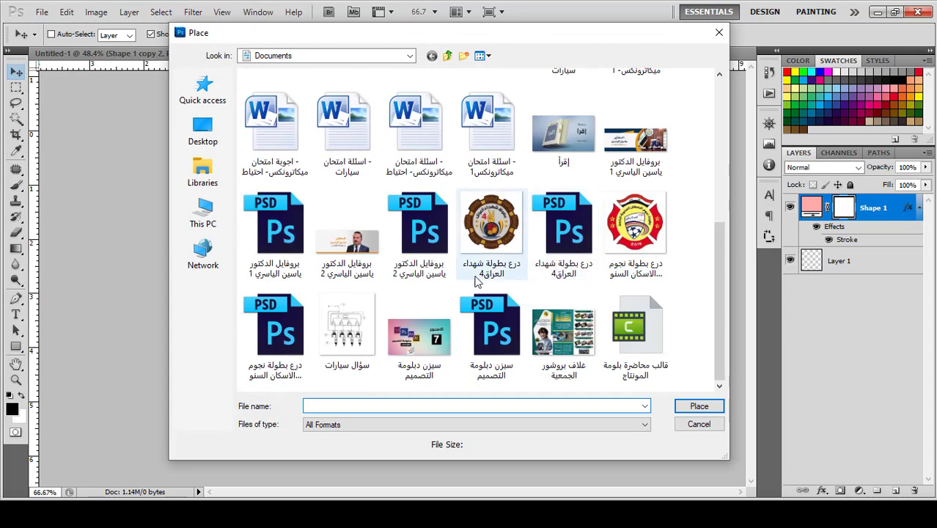
double_click(486, 233)
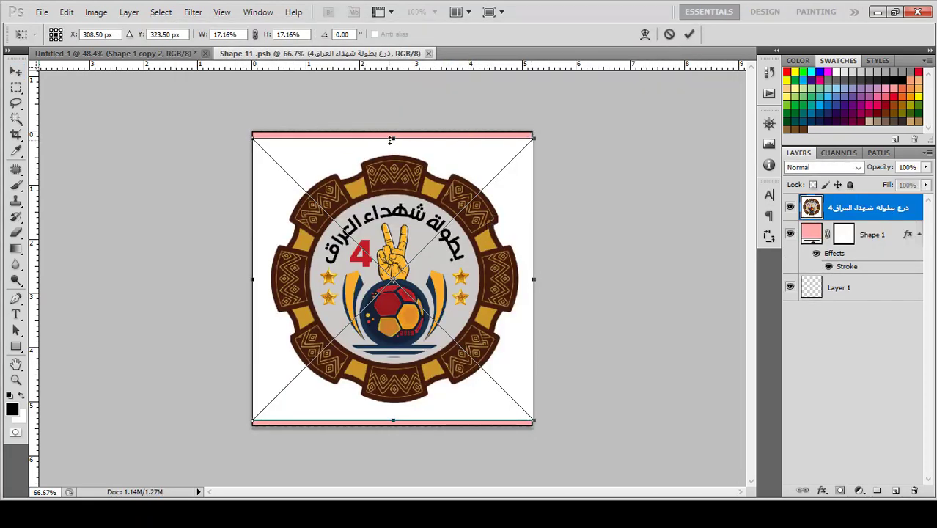
Stretch the placed logo to cover the pink square and commit it, keeping its layer name
left_click_drag(392, 139, 399, 131)
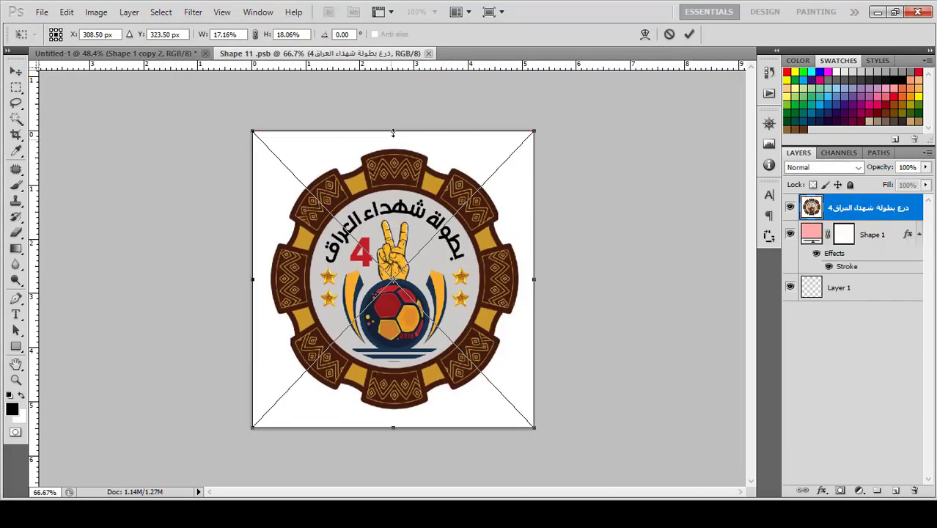
left_click(690, 34)
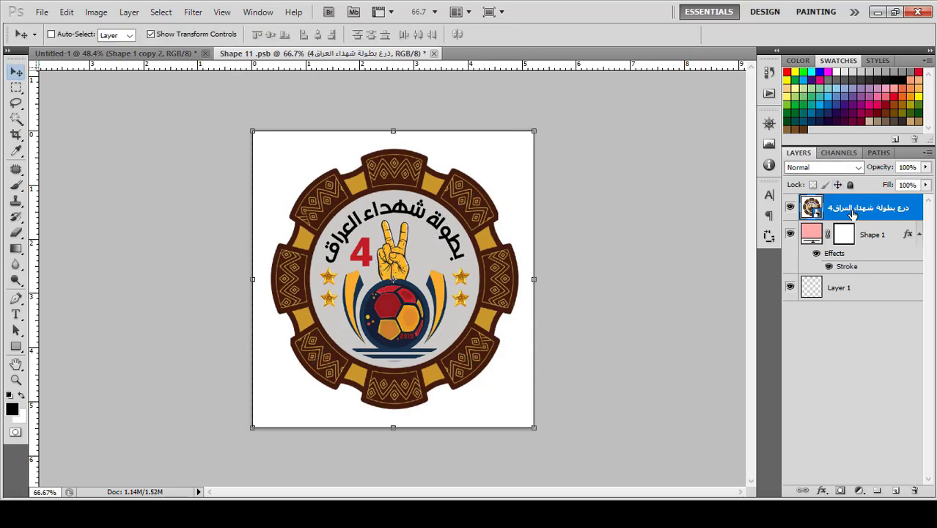
left_click(887, 218)
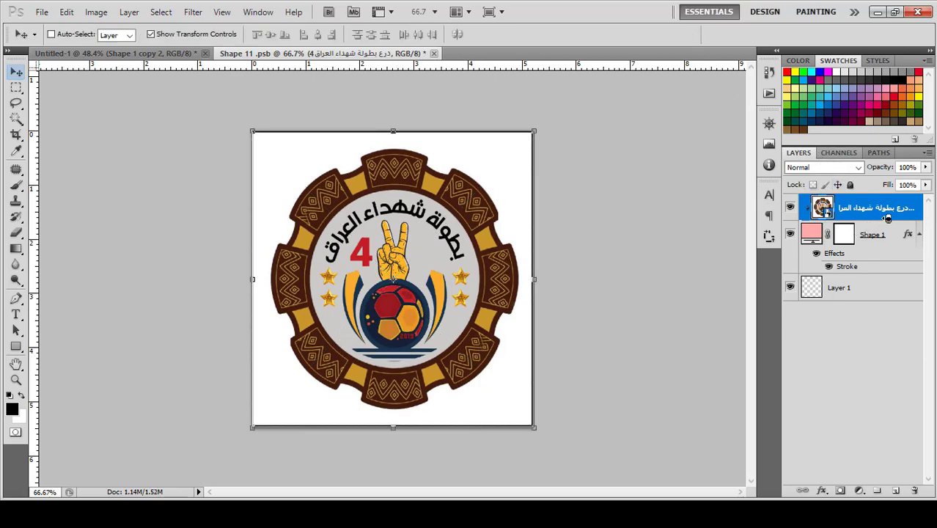
left_click(545, 115)
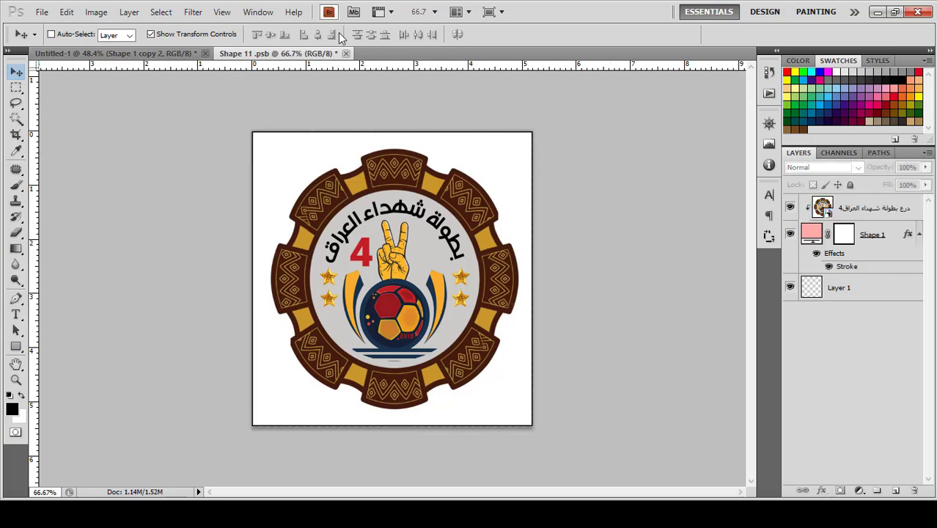
left_click(345, 53)
Save the Shape 11 .psb so every cube face shows the logo, then zoom out to view the cube
left_click(416, 203)
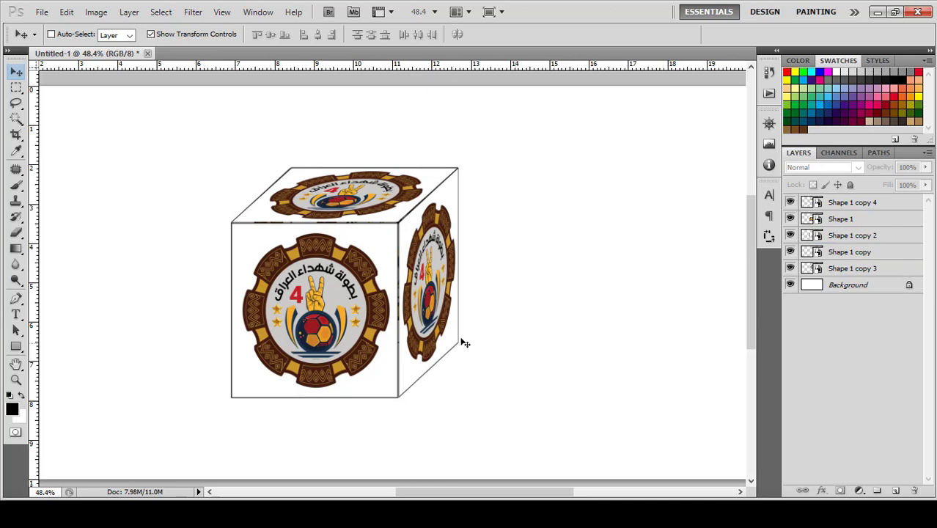
scroll(273, 250, "down", 2)
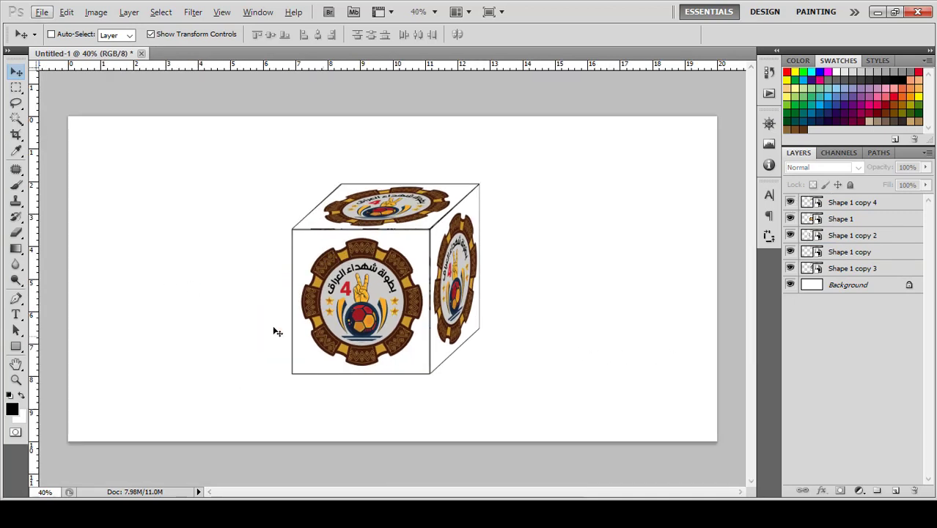